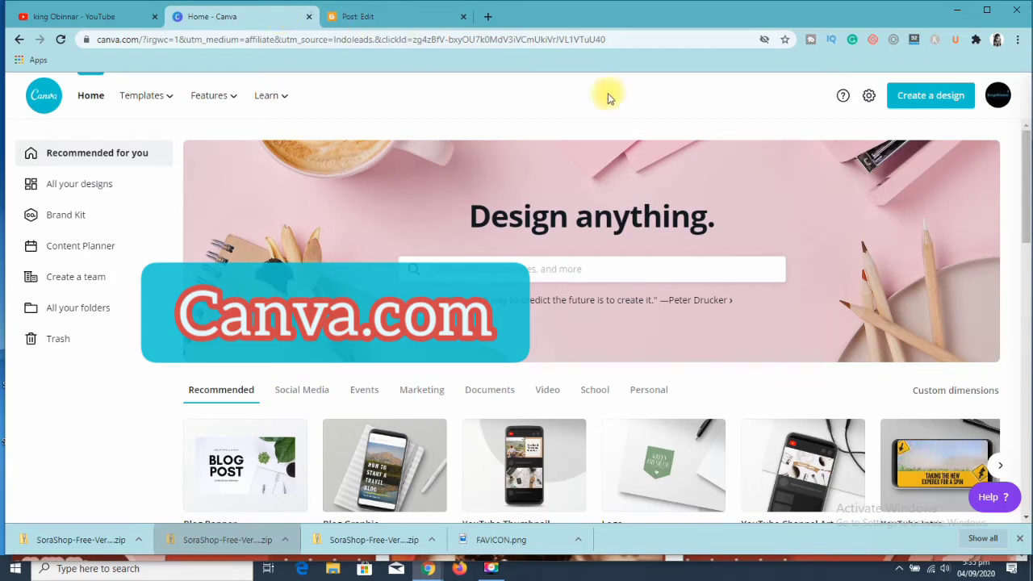
pyautogui.moveTo(1026, 203); pyautogui.dragTo(1018, 350)
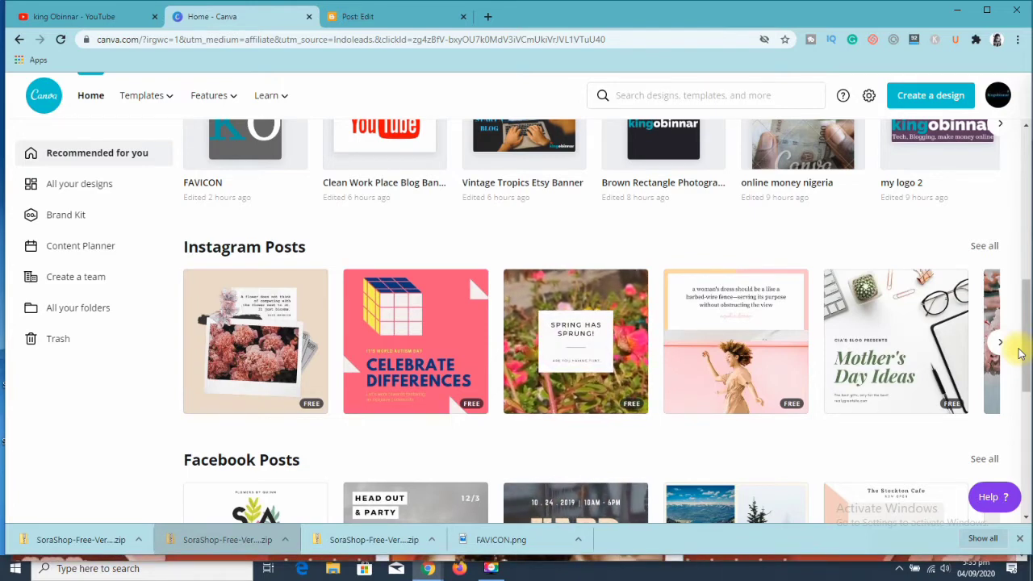
pyautogui.scroll(-1, 1018, 379)
pyautogui.scroll(-7, 1019, 411)
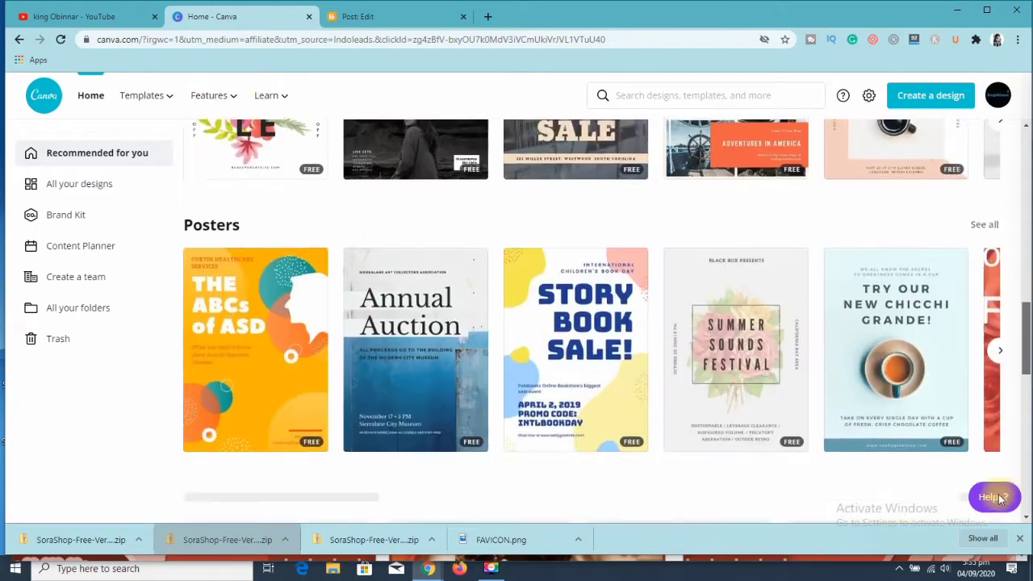
pyautogui.scroll(3, 1009, 424)
pyautogui.scroll(10, 1009, 423)
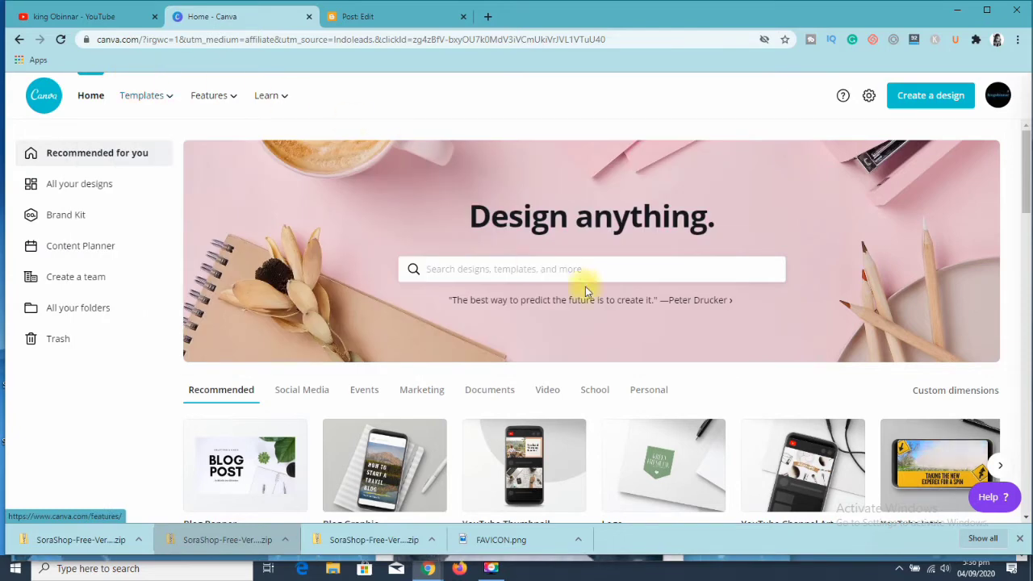
# - Search the design types for "thum" and choose the suggested YouTube Thumbnail format
pyautogui.click(499, 268)
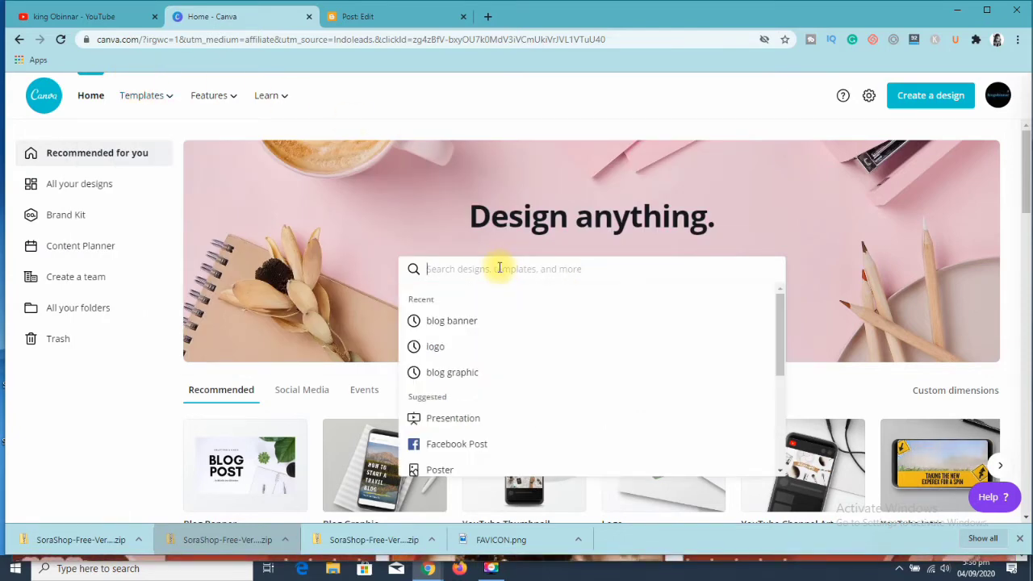
pyautogui.write('t')
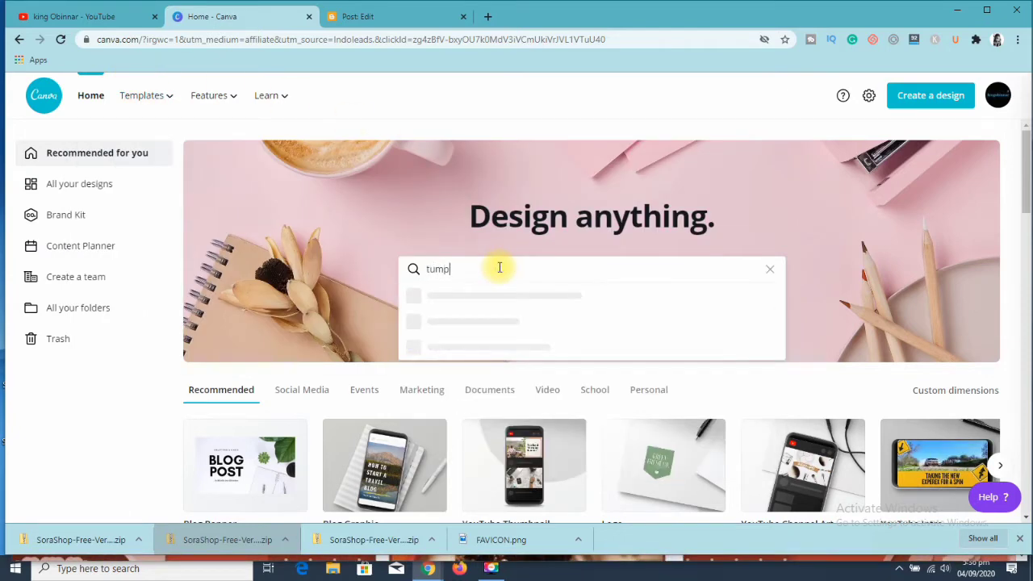
pyautogui.write('ump')
pyautogui.press('BackSpace')
pyautogui.write('bl')
pyautogui.press('BackSpace')
pyautogui.press('BackSpace')
pyautogui.press('BackSpace')
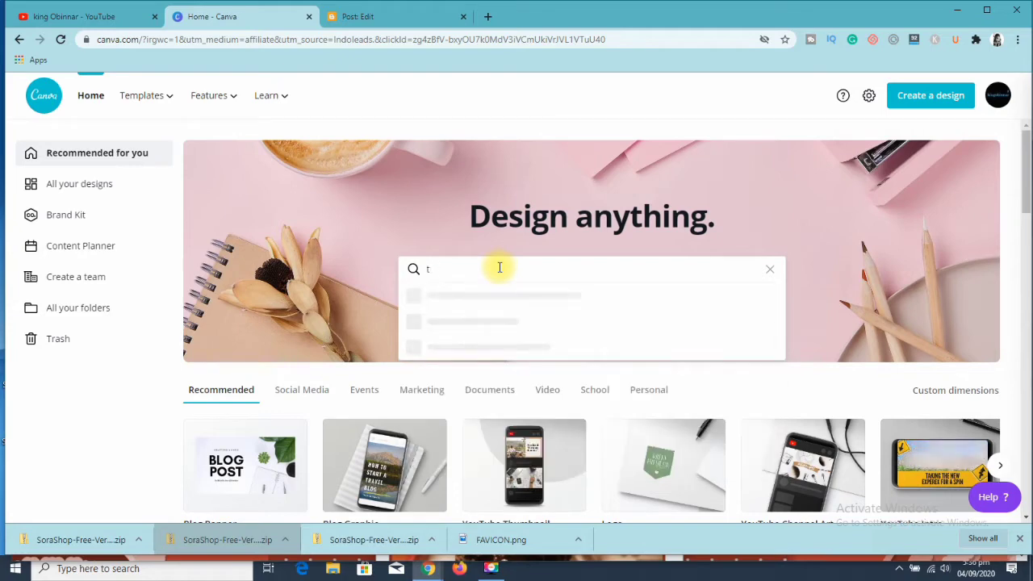
pyautogui.write('umb')
pyautogui.press('BackSpace')
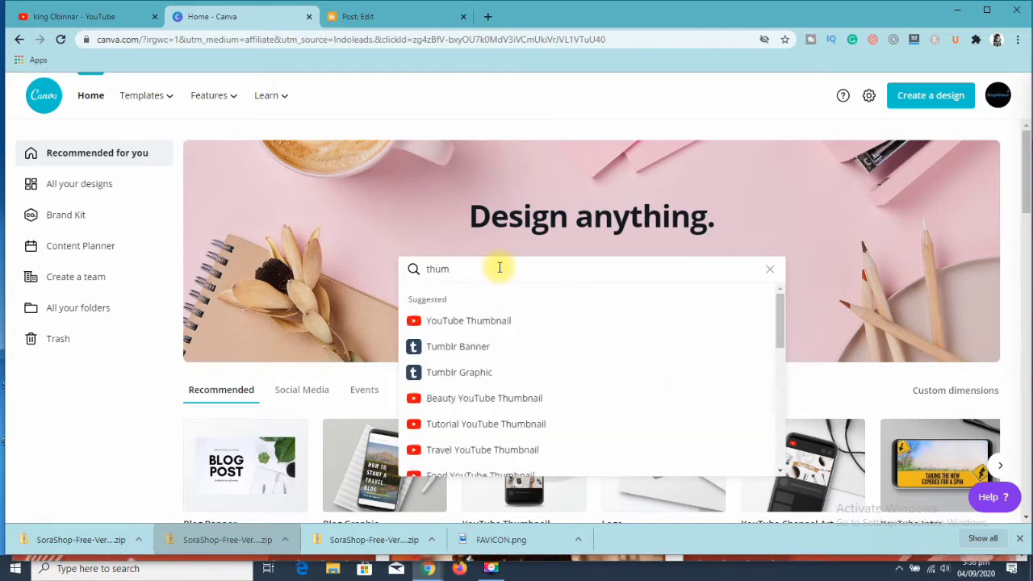
pyautogui.click(479, 323)
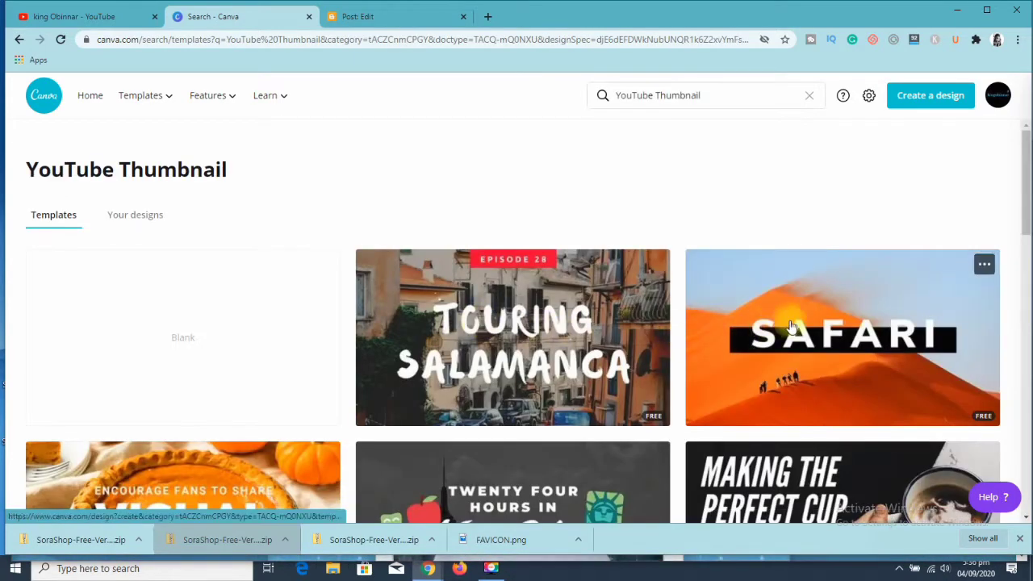
# - Browse the YouTube Thumbnail templates and open the free "Easy Curry Recipe" template for editing
pyautogui.moveTo(1024, 212); pyautogui.dragTo(1020, 578)
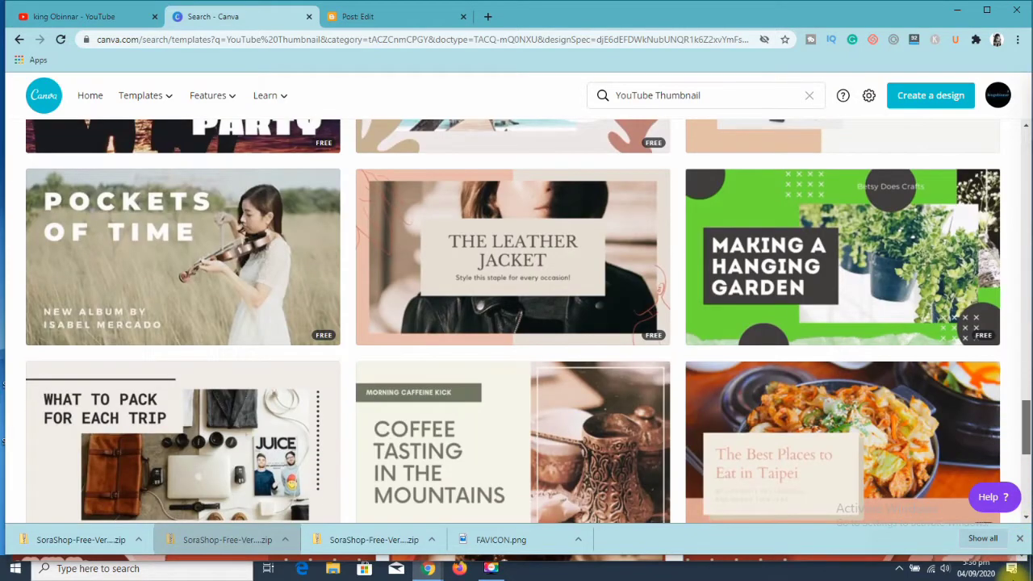
pyautogui.moveTo(1027, 428); pyautogui.dragTo(991, 457)
pyautogui.scroll(-10, 991, 457)
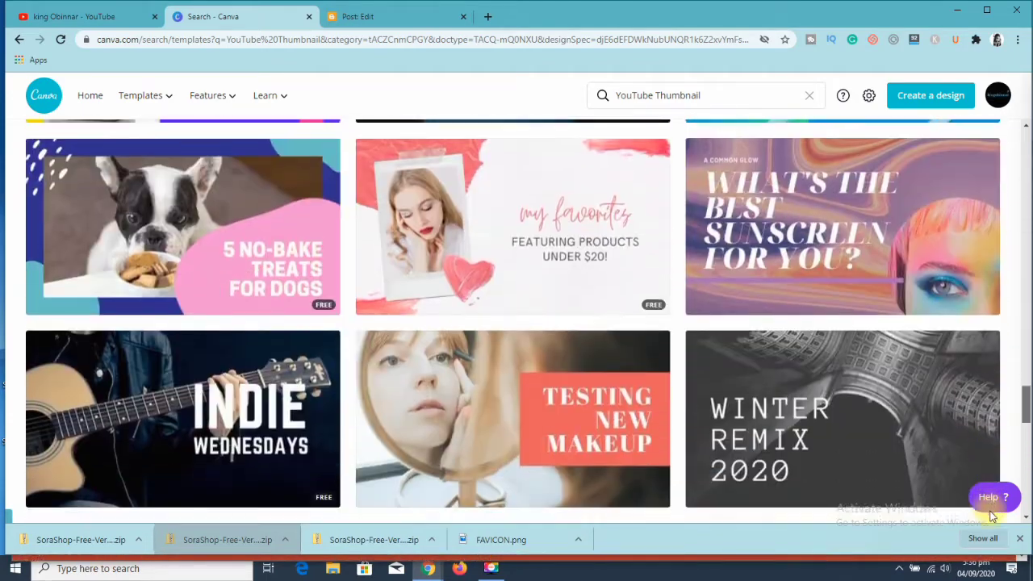
pyautogui.scroll(-10, 993, 524)
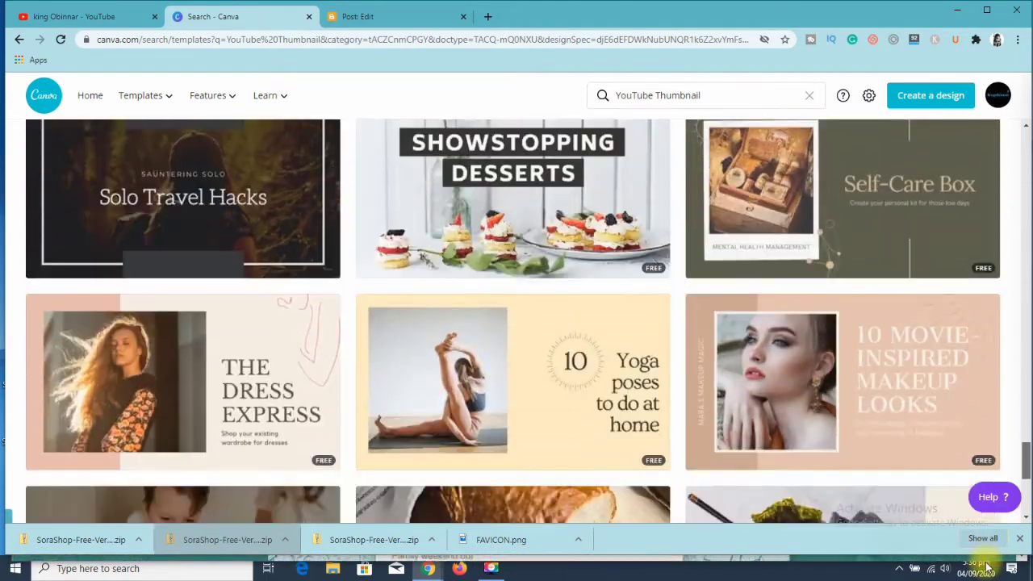
pyautogui.scroll(-3, 985, 575)
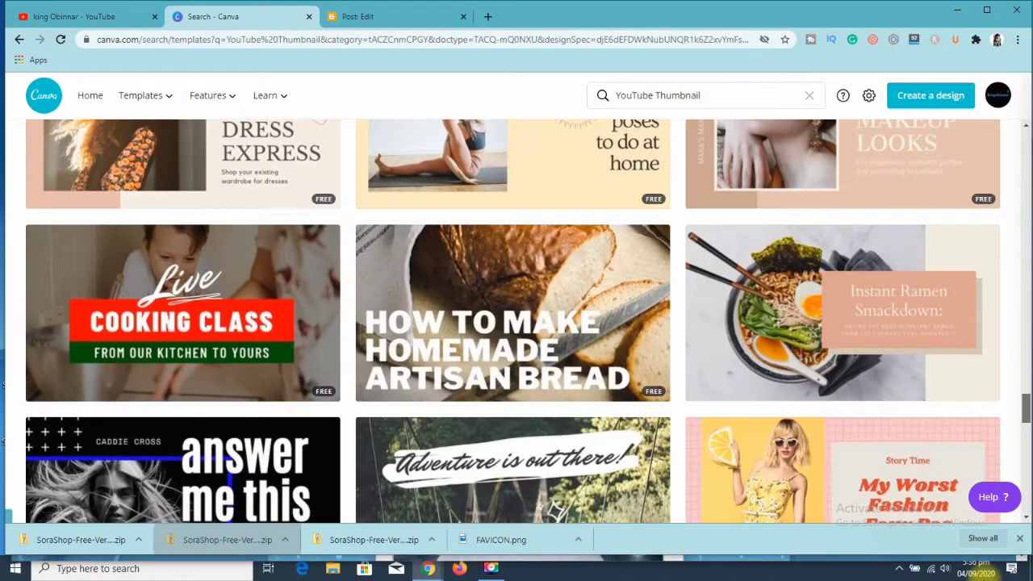
pyautogui.moveTo(1022, 404)
pyautogui.mouseDown()
pyautogui.moveTo(1028, 487)
pyautogui.moveTo(1026, 476)
pyautogui.moveTo(999, 580)
pyautogui.mouseUp()
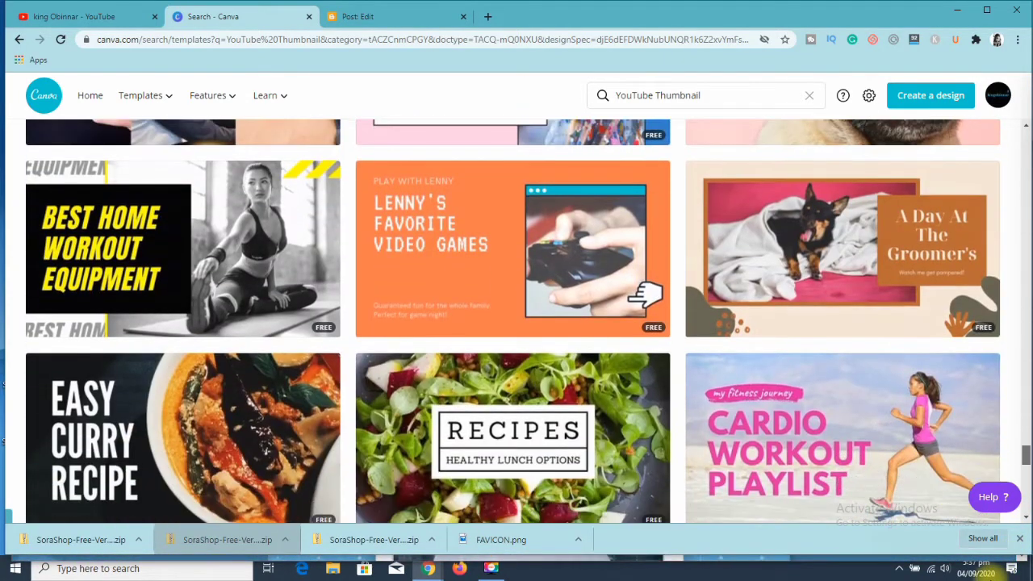
pyautogui.click(143, 429)
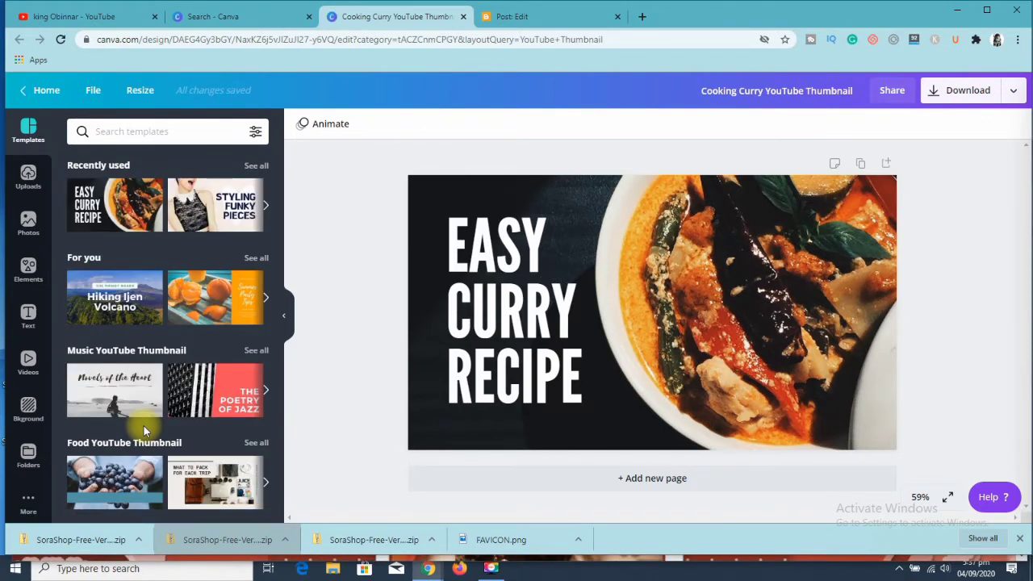
# - Select the template's background photo and search the photo library for "youtube"
pyautogui.click(756, 305)
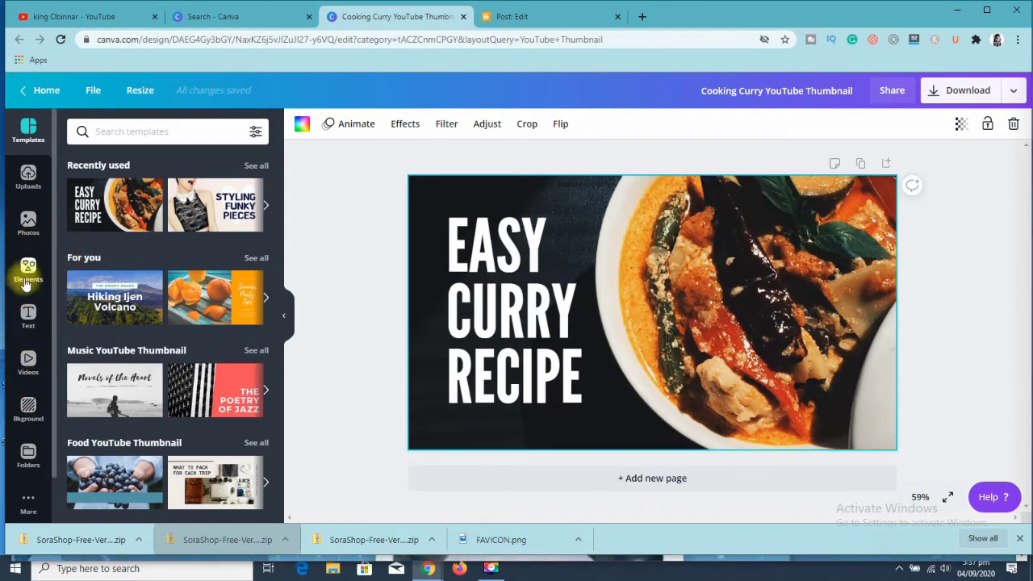
pyautogui.click(29, 230)
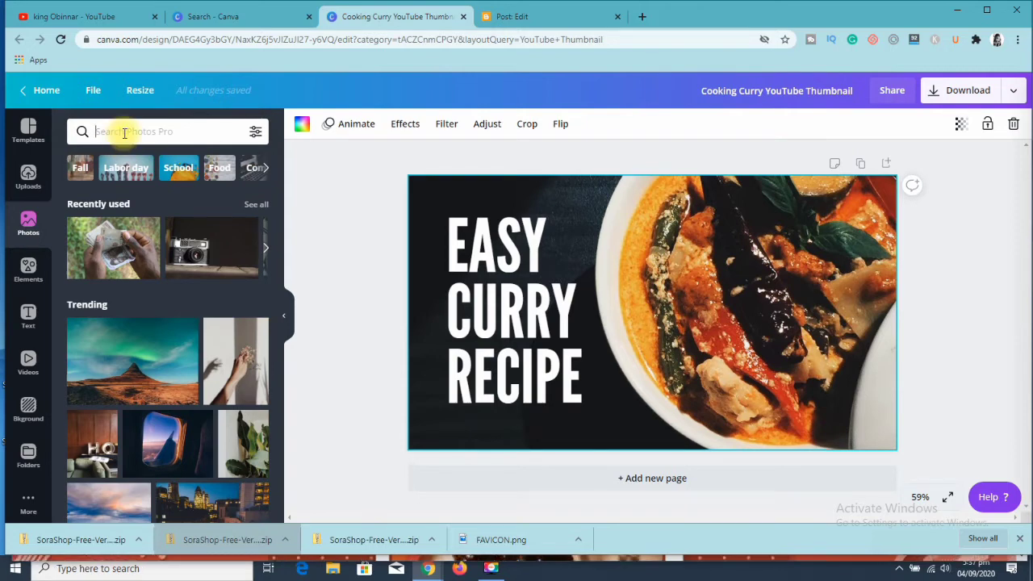
pyautogui.write('you')
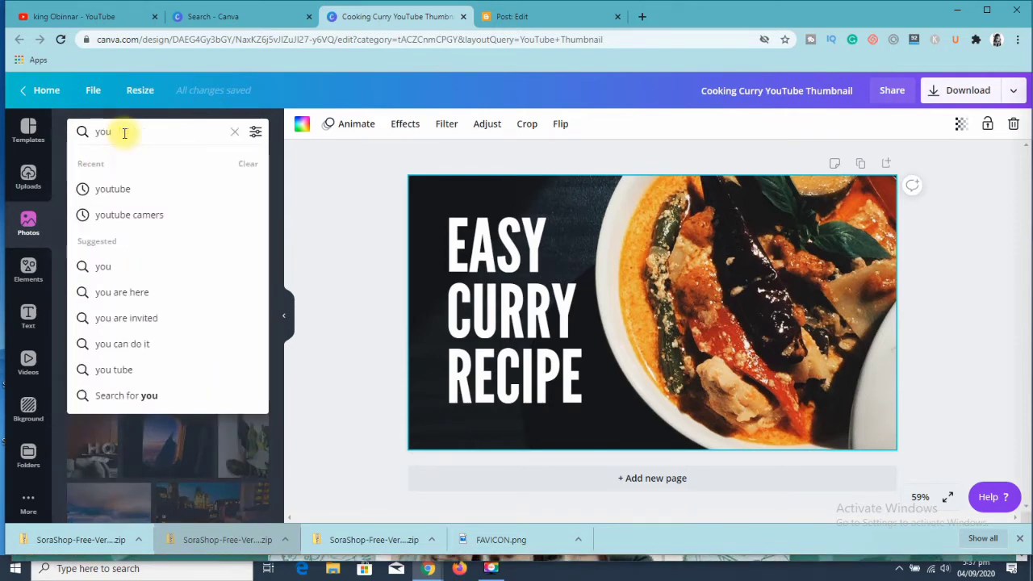
pyautogui.click(159, 192)
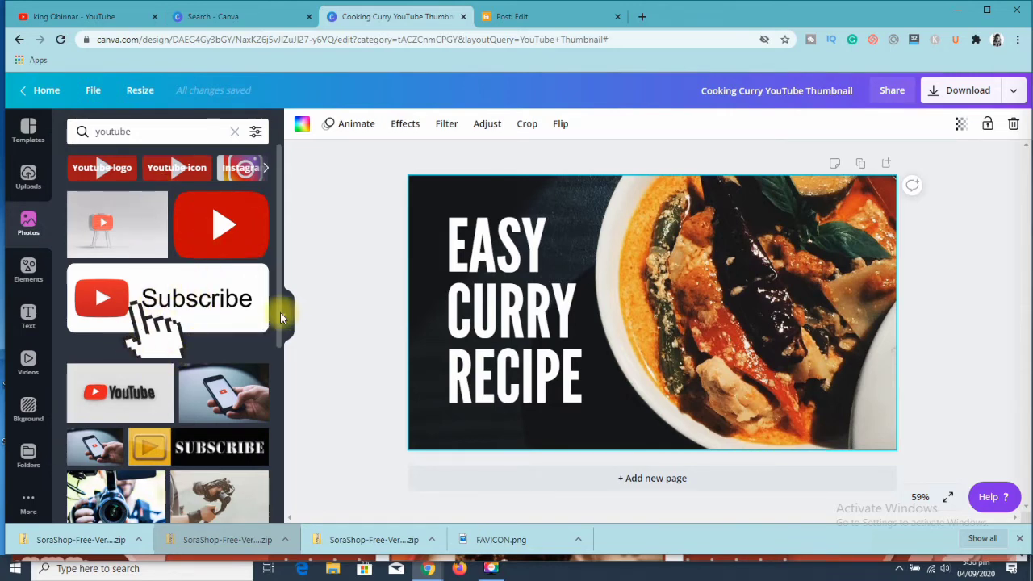
# - Replace the thumbnail's background with the photo of a couple giving thumbs up in front of a camera
pyautogui.moveTo(282, 317); pyautogui.dragTo(261, 472)
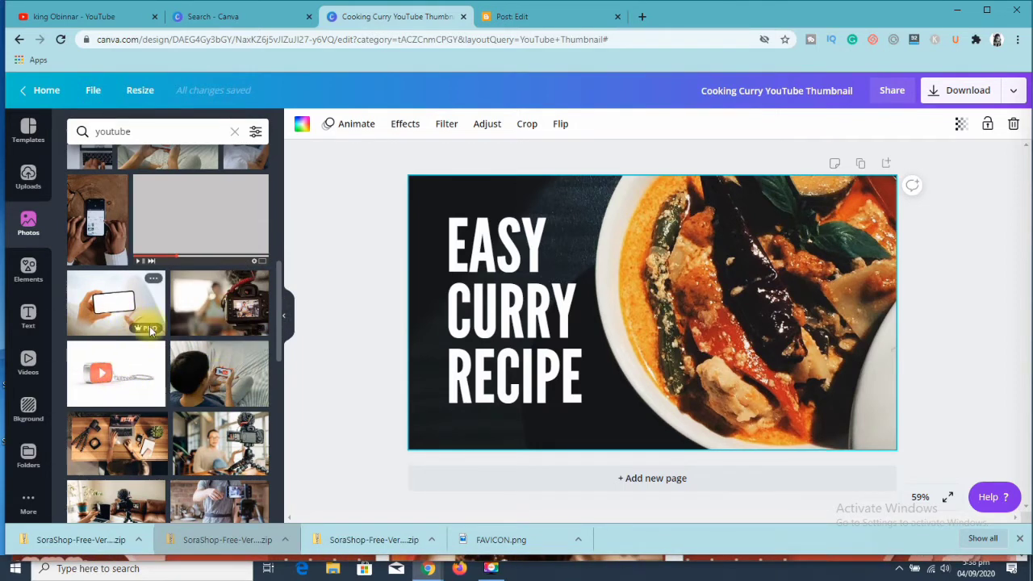
pyautogui.moveTo(146, 332)
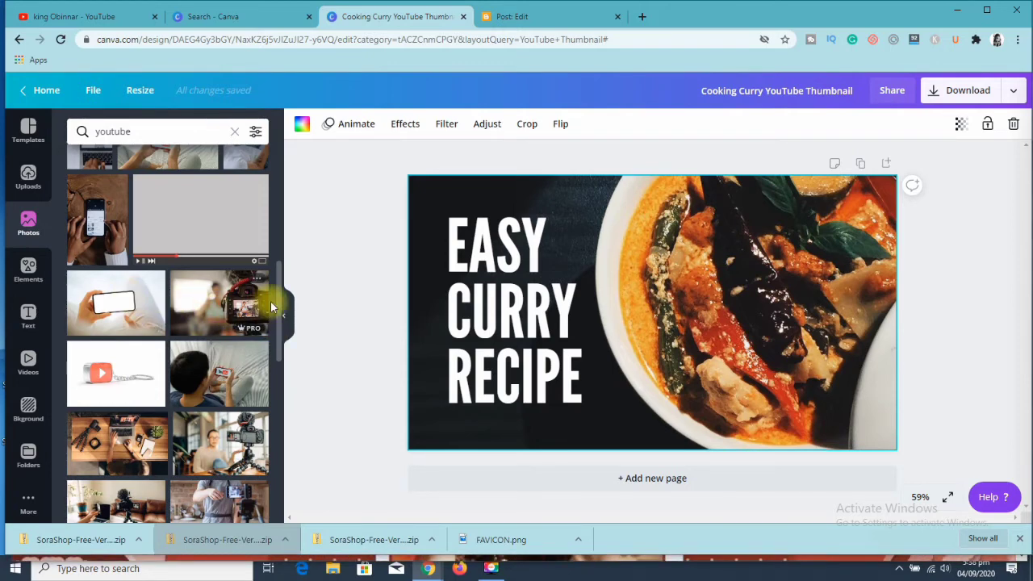
pyautogui.moveTo(280, 301); pyautogui.dragTo(226, 347)
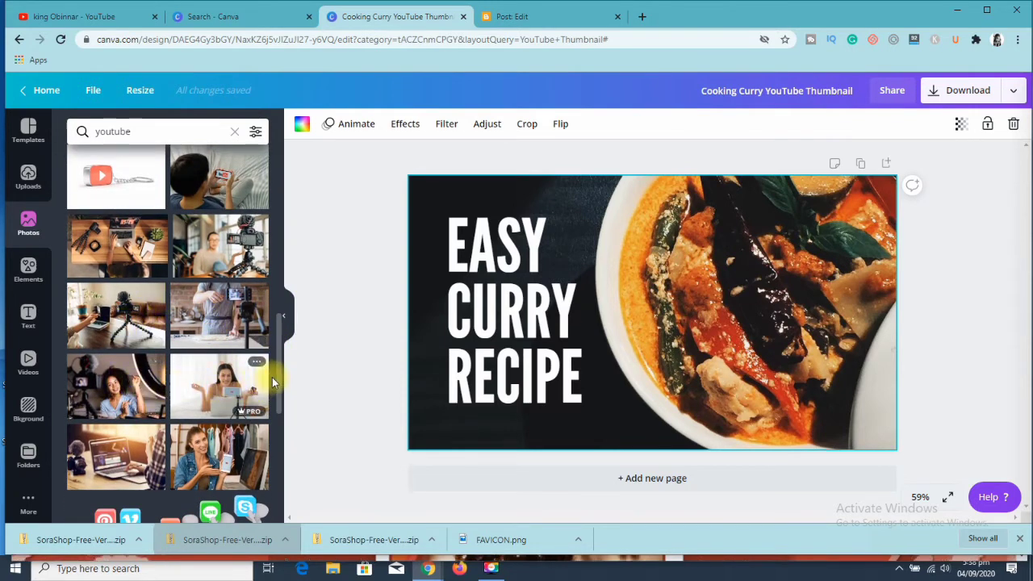
pyautogui.moveTo(276, 369); pyautogui.dragTo(275, 408)
pyautogui.scroll(-1, 275, 404)
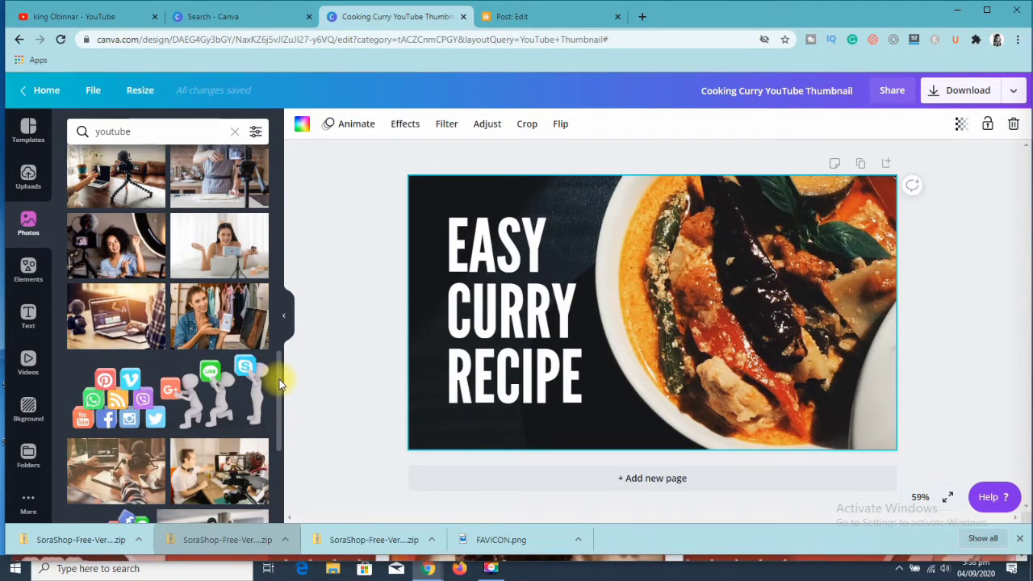
pyautogui.scroll(-2, 279, 380)
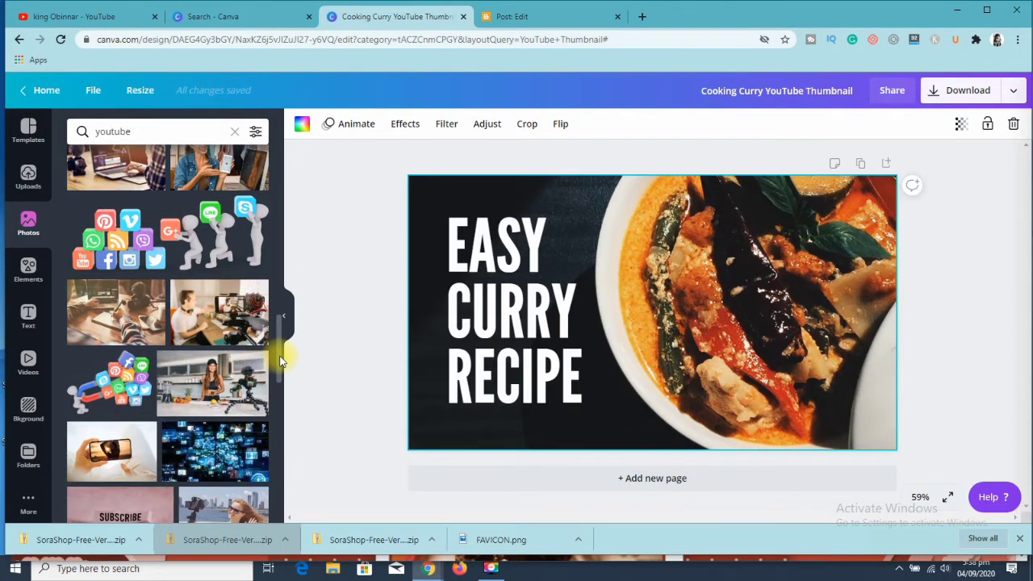
pyautogui.moveTo(282, 357); pyautogui.dragTo(282, 387)
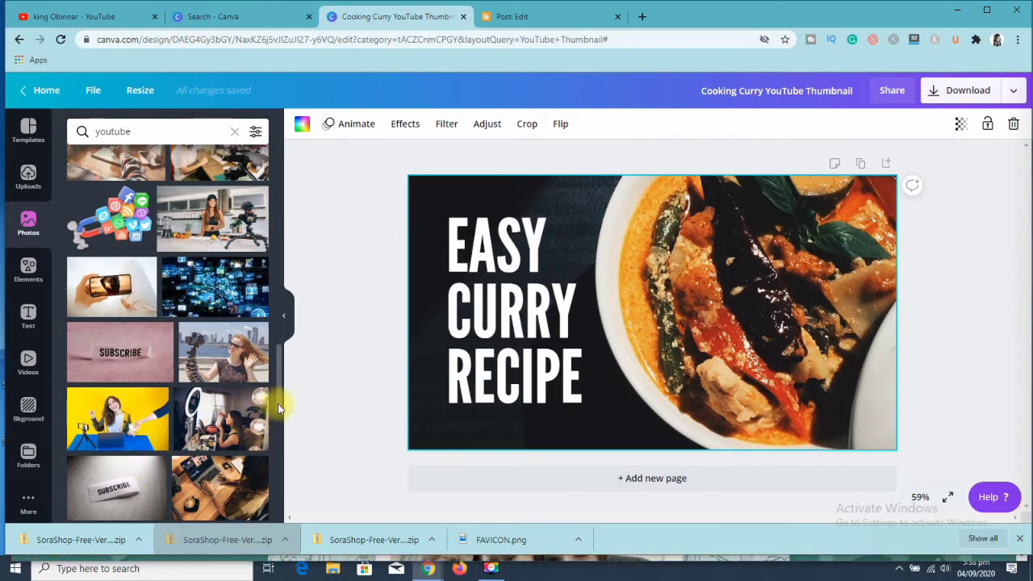
pyautogui.scroll(-3, 275, 408)
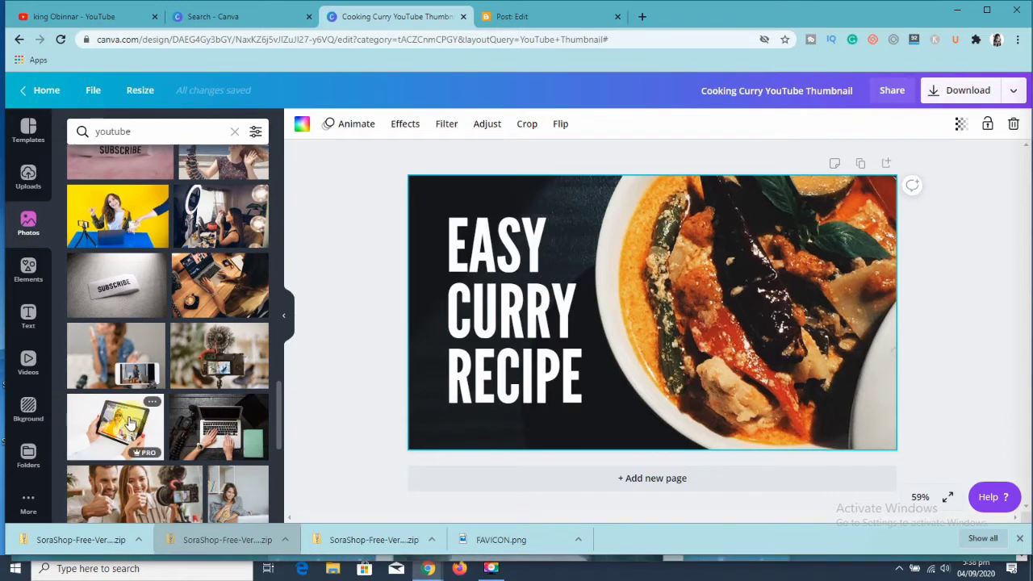
pyautogui.moveTo(281, 431); pyautogui.dragTo(284, 461)
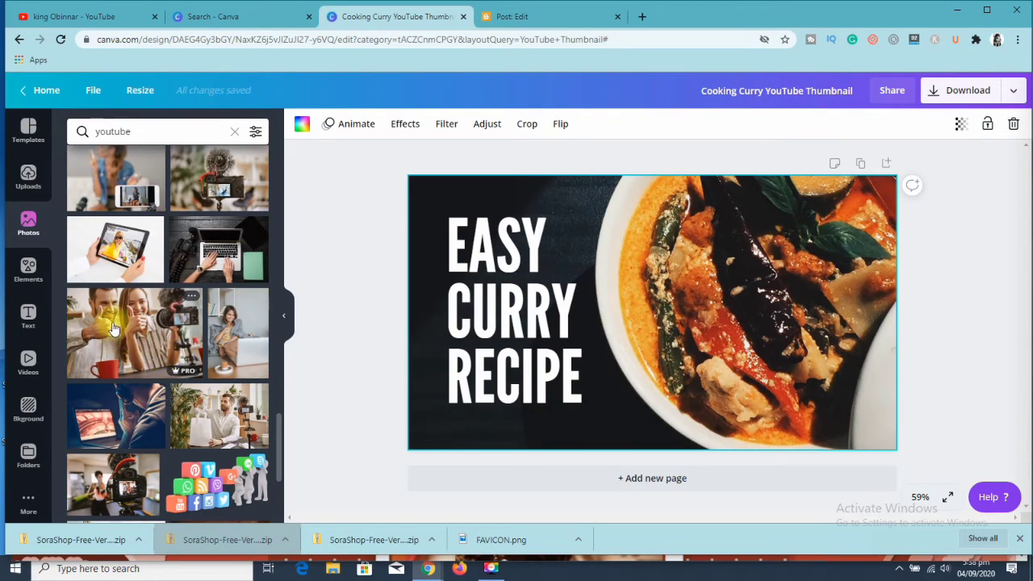
pyautogui.moveTo(113, 327); pyautogui.dragTo(419, 268)
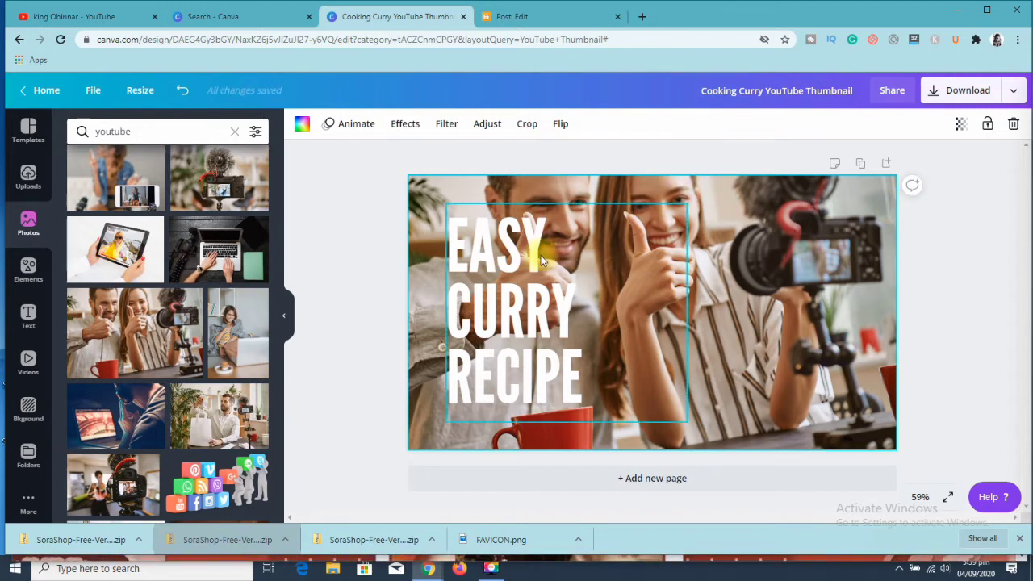
# - Replace the "EASY CURRY RECIPE" heading text with "YOUTUBE MARKETTING"
pyautogui.click(574, 355)
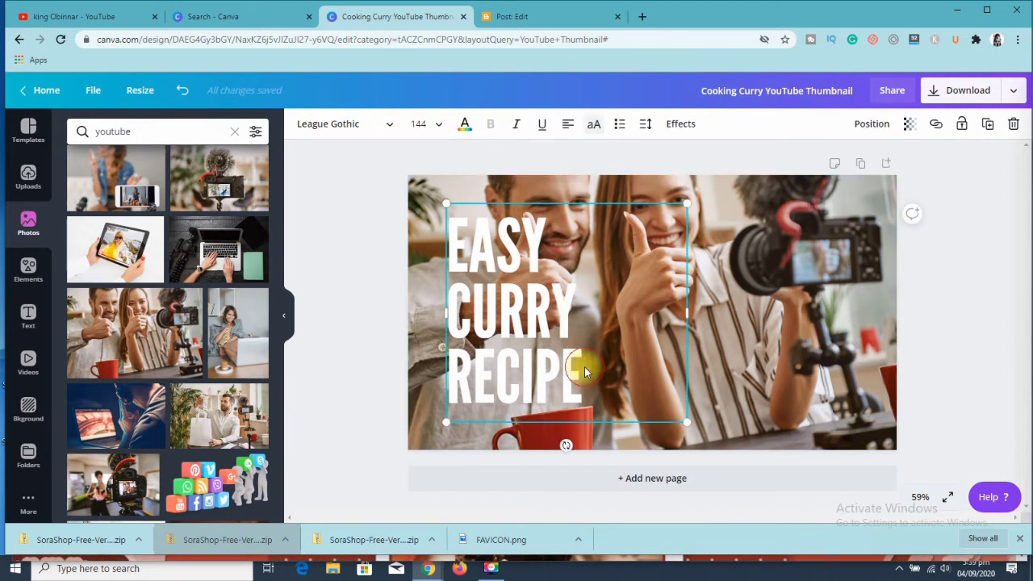
pyautogui.doubleClick(585, 369)
pyautogui.press('BackSpace')
pyautogui.press('BackSpace')
pyautogui.press('BackSpace')
pyautogui.press('BackSpace')
pyautogui.press('BackSpace')
pyautogui.press('BackSpace')
pyautogui.press('BackSpace')
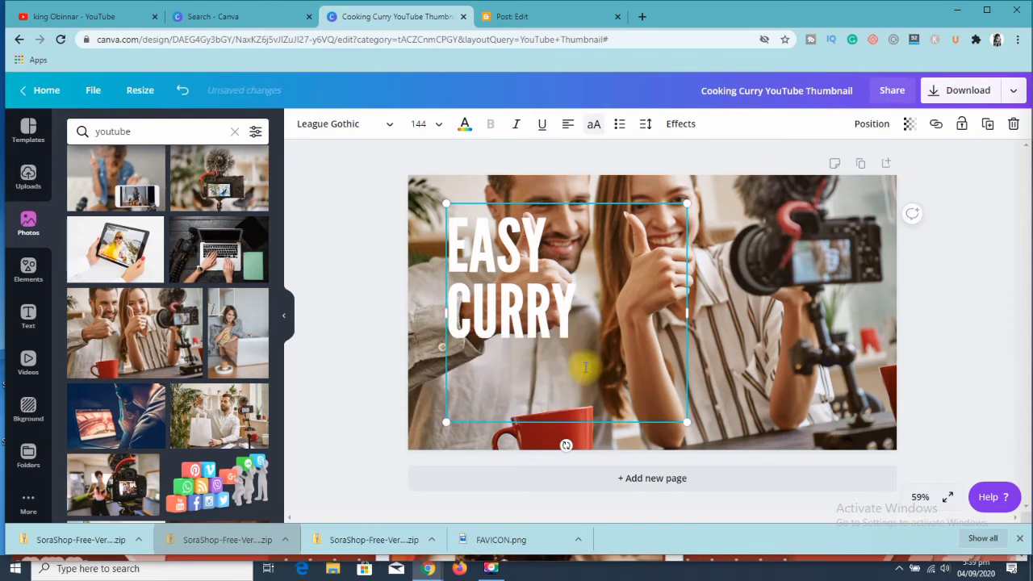
pyautogui.press('BackSpace')
pyautogui.press('BackSpace')
pyautogui.press('BackSpace')
pyautogui.press('BackSpace')
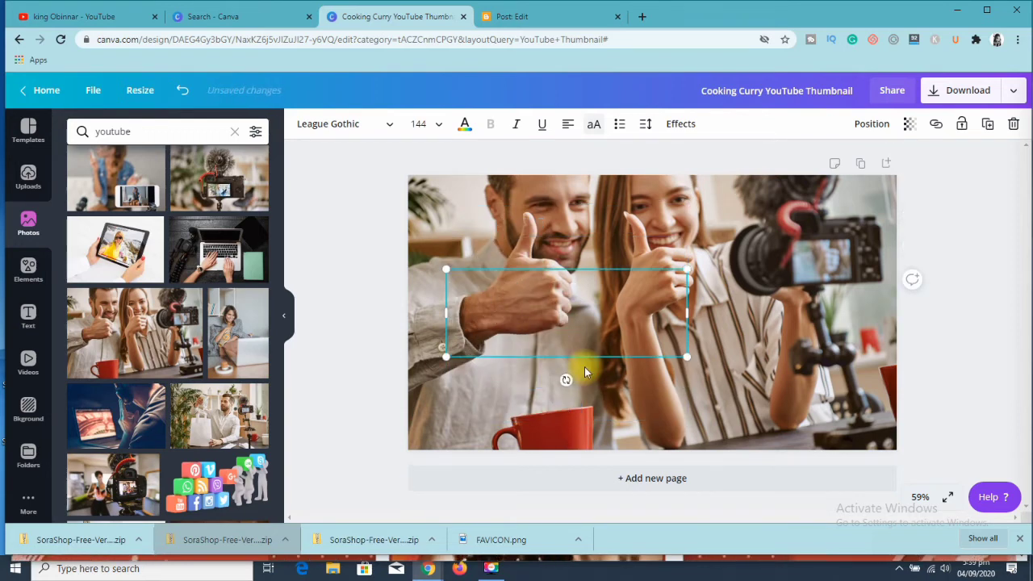
pyautogui.write('Y')
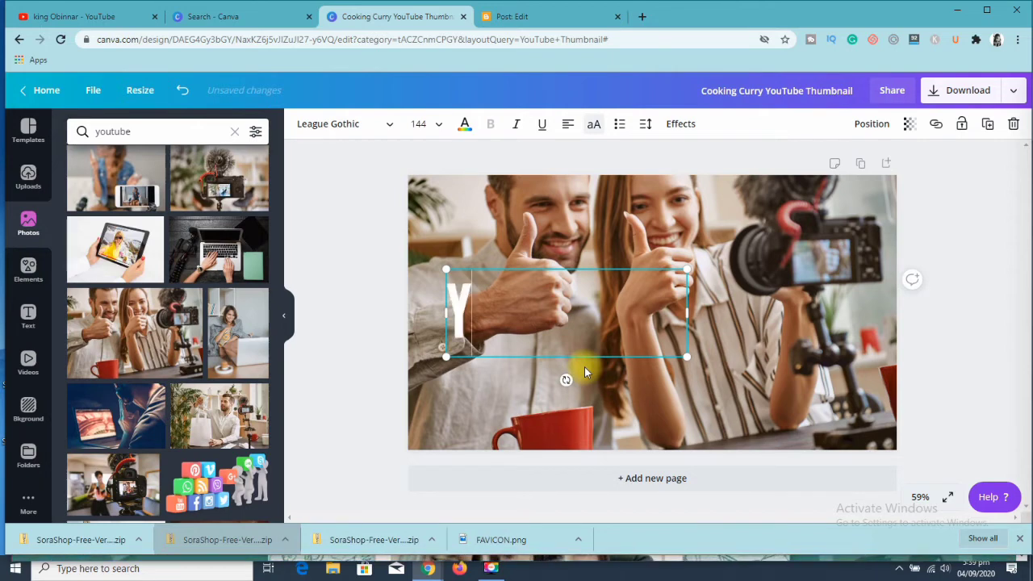
pyautogui.write('OUT')
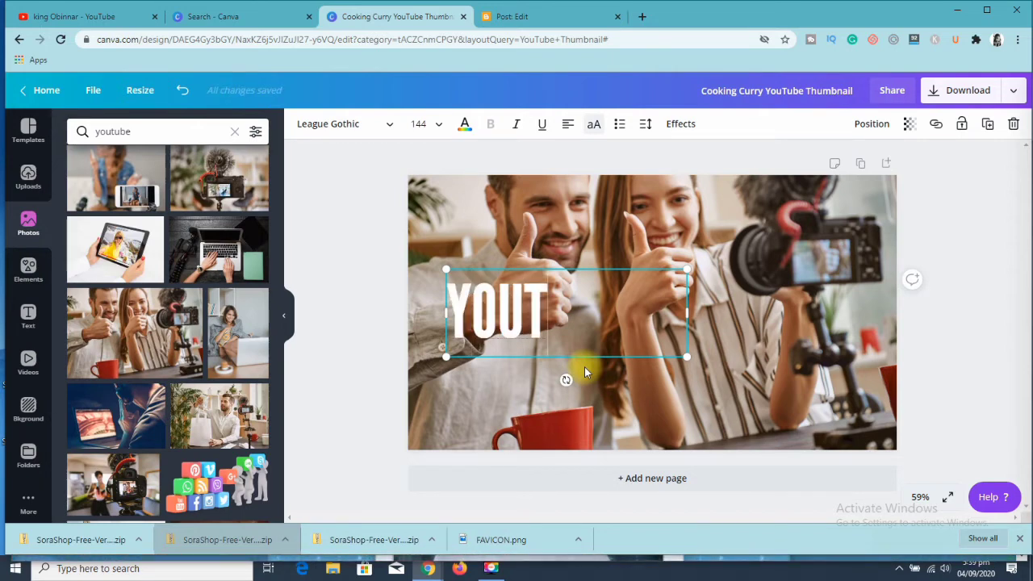
pyautogui.write('UBE')
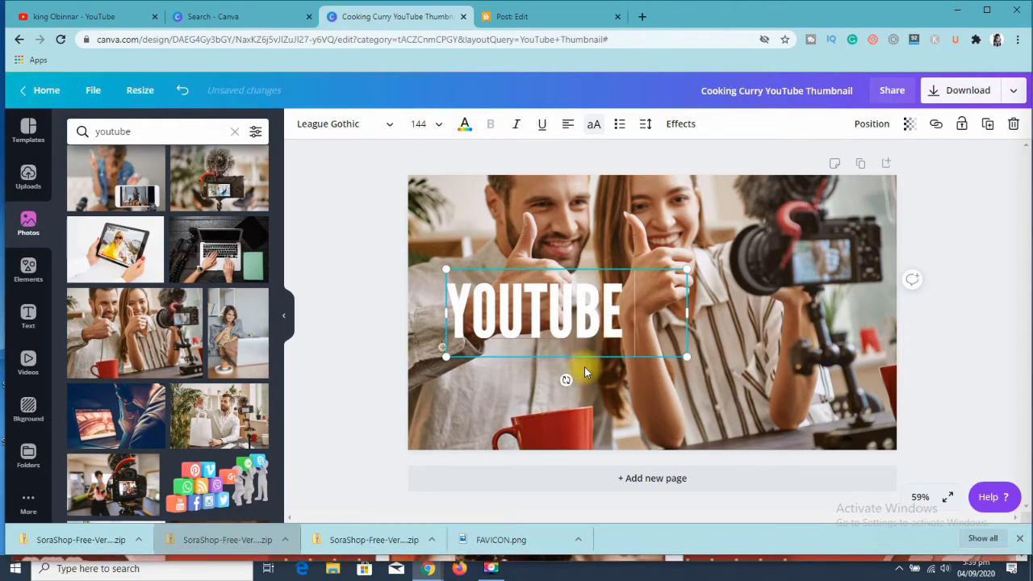
pyautogui.write(' MAR')
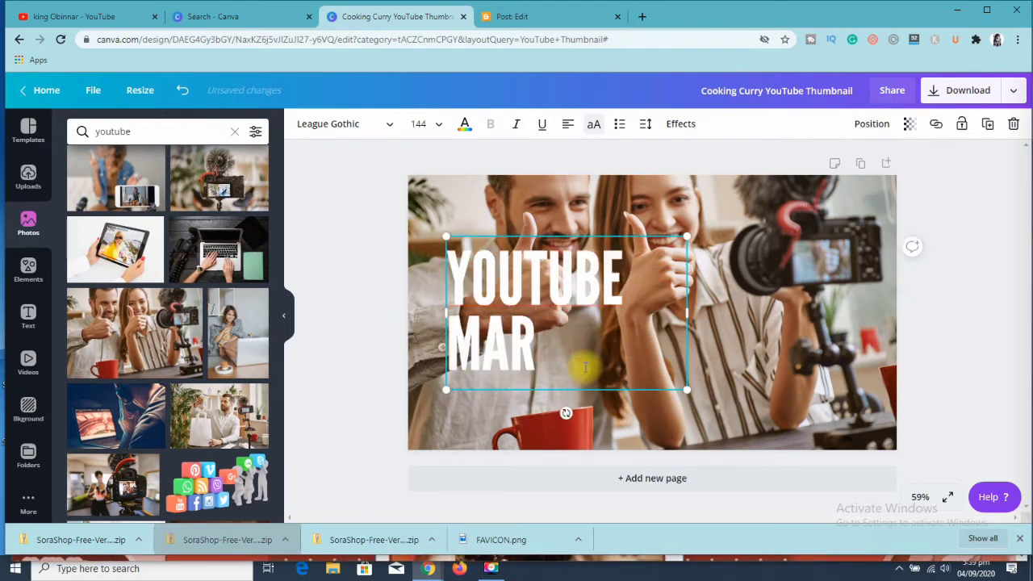
pyautogui.write('KETTI')
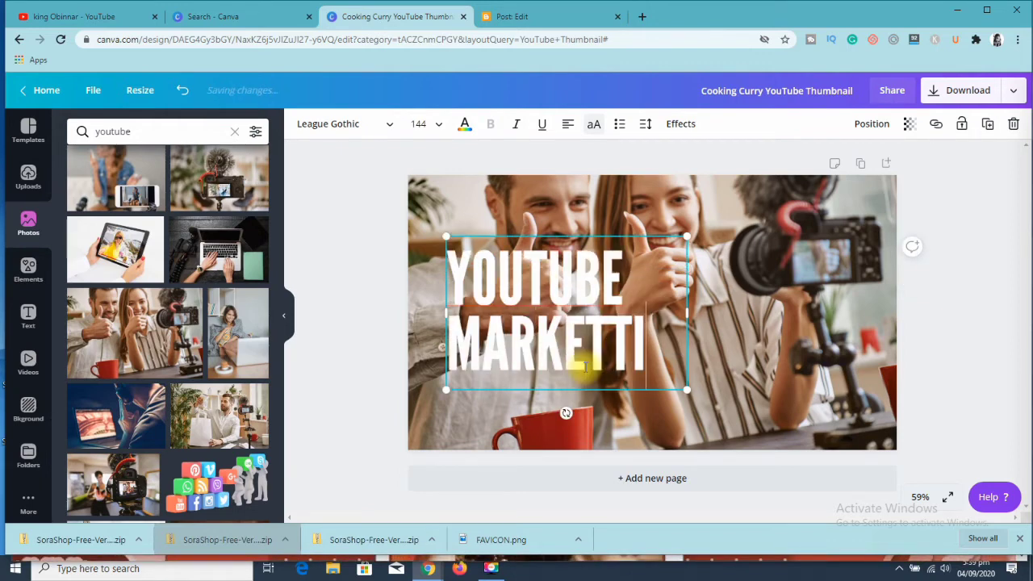
pyautogui.write('NG')
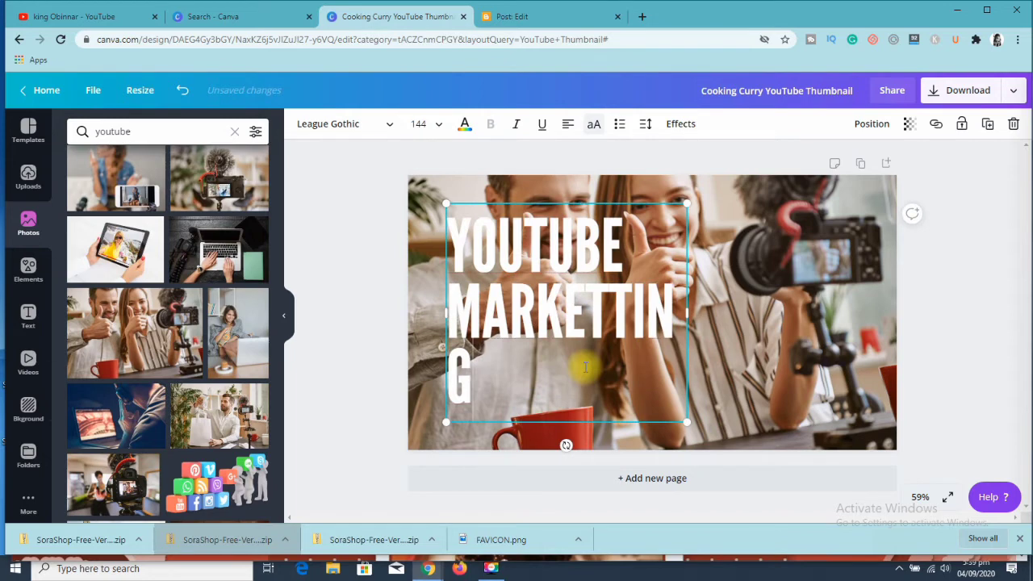
# - Set the heading's font size to 120, then scale its text box up at opposite corners to a font size of about 146
pyautogui.click(428, 130)
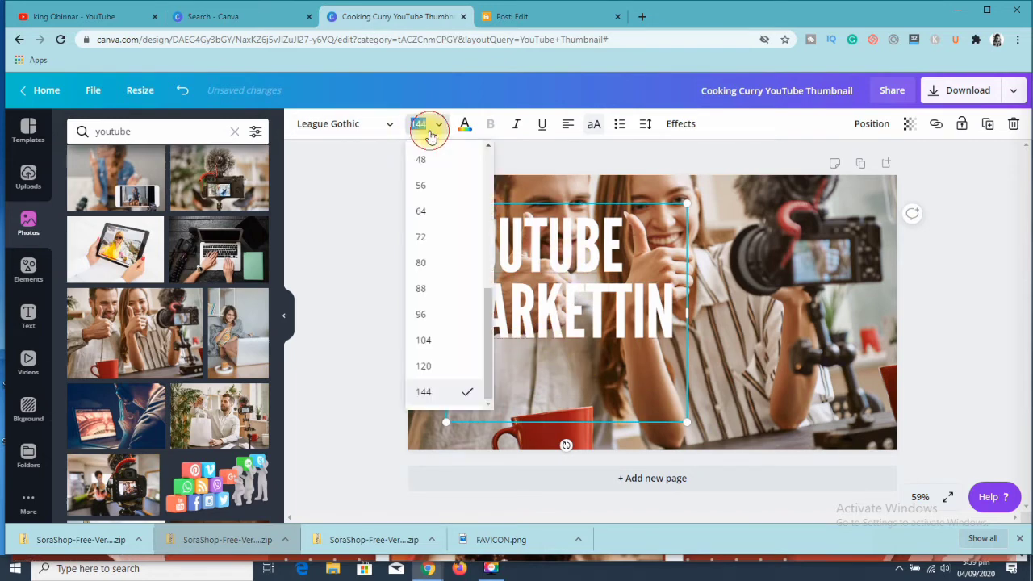
pyautogui.click(457, 366)
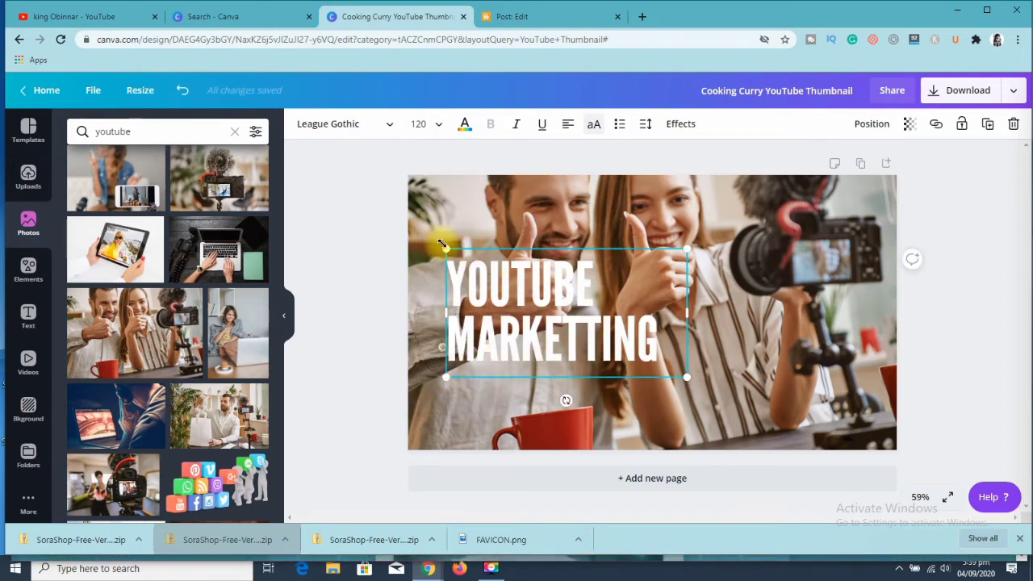
pyautogui.moveTo(444, 248); pyautogui.dragTo(414, 232)
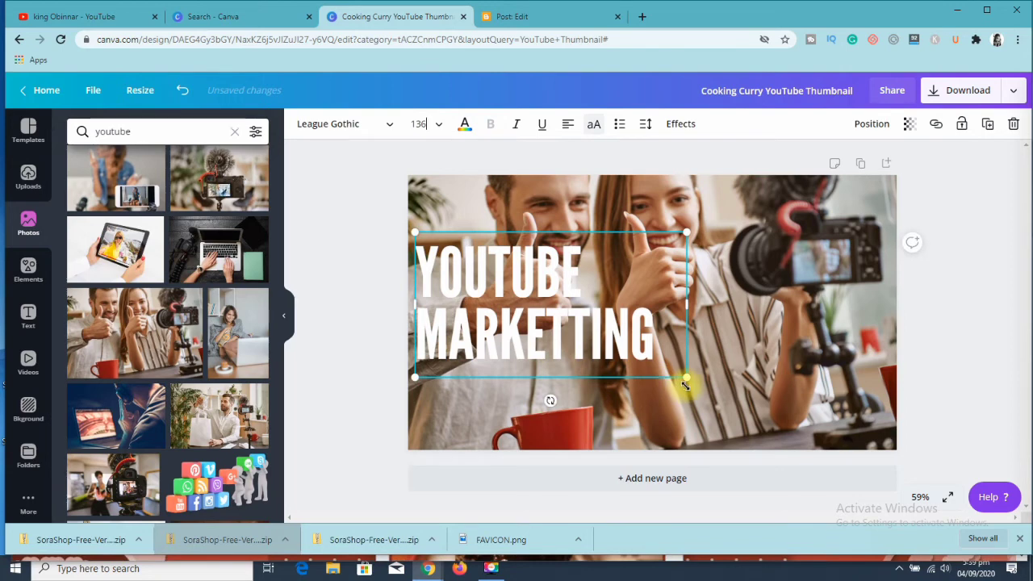
pyautogui.moveTo(689, 379); pyautogui.dragTo(708, 389)
pyautogui.click(340, 269)
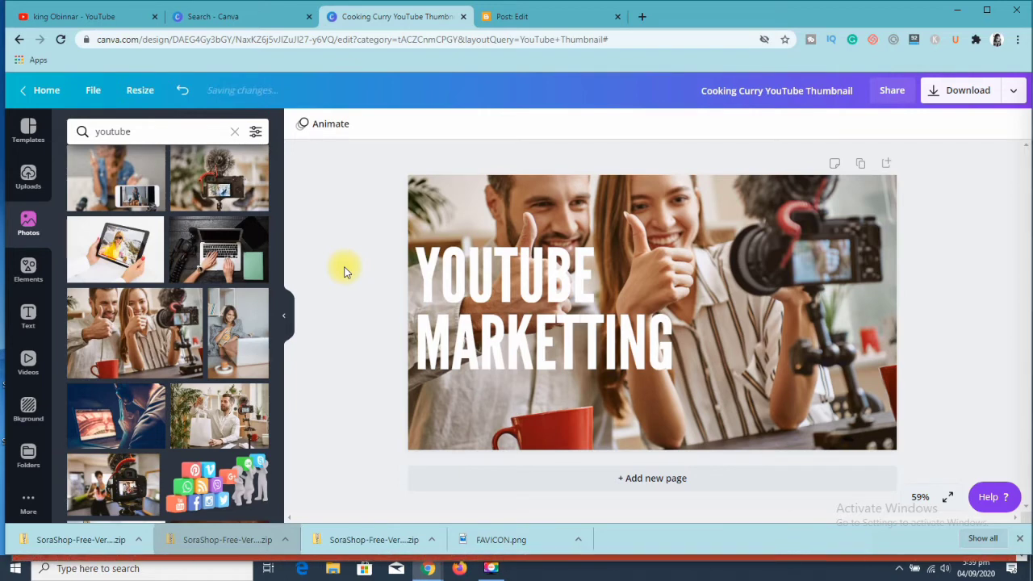
# - Try coral red, teal, grey and black as the heading's text colour and return it to white
pyautogui.click(486, 289)
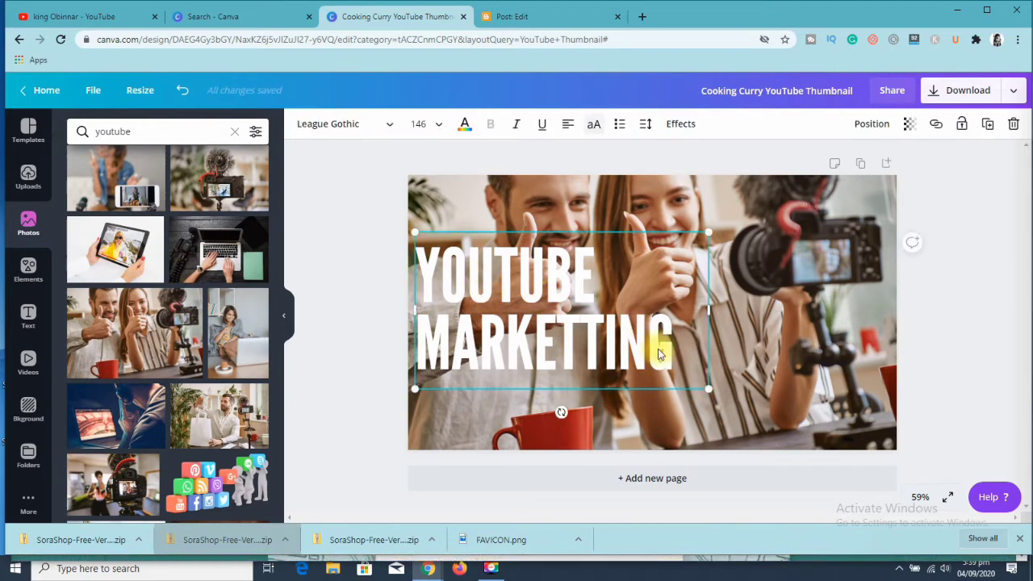
pyautogui.click(464, 125)
pyautogui.click(84, 325)
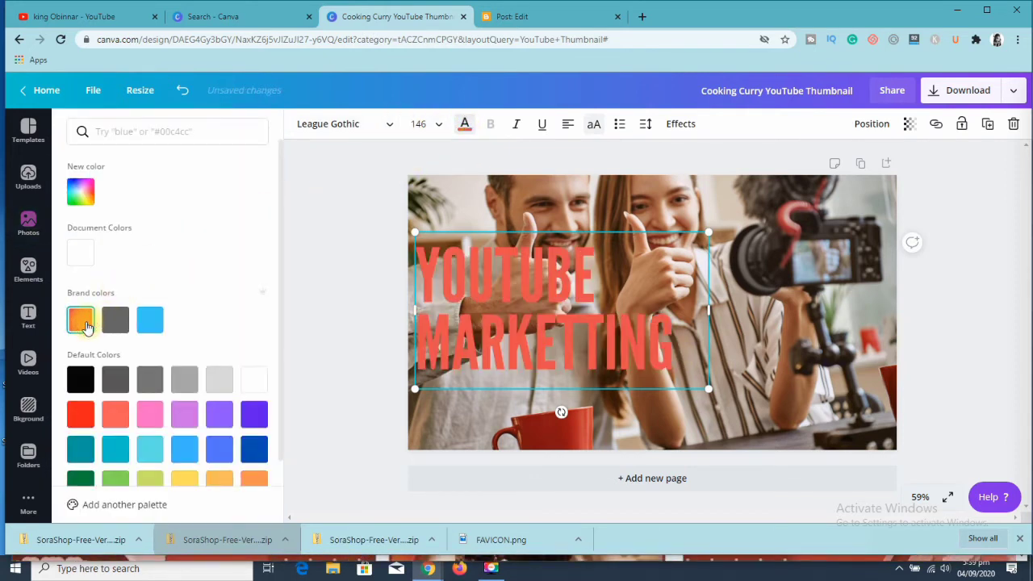
pyautogui.click(78, 449)
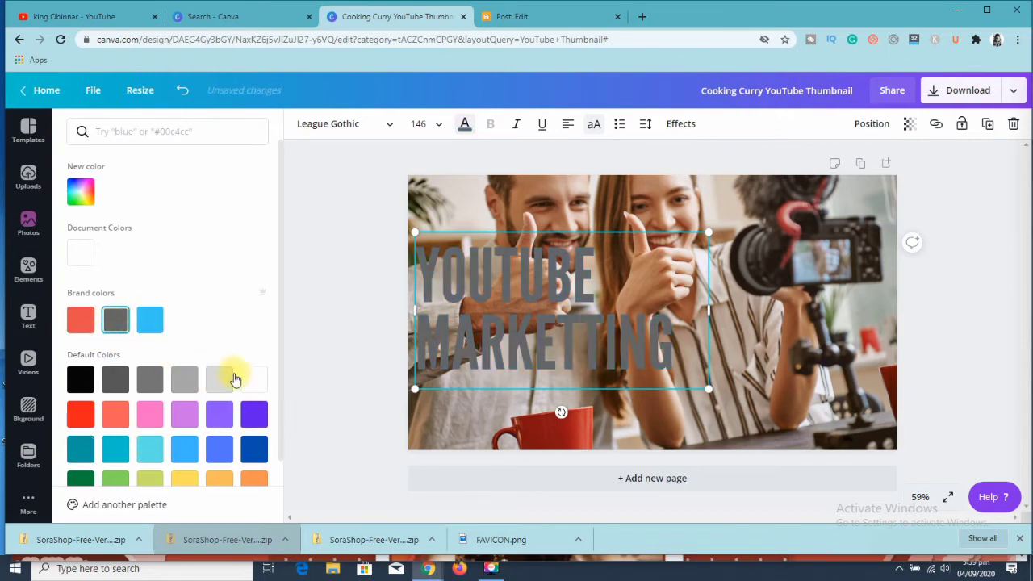
pyautogui.click(80, 379)
pyautogui.click(253, 380)
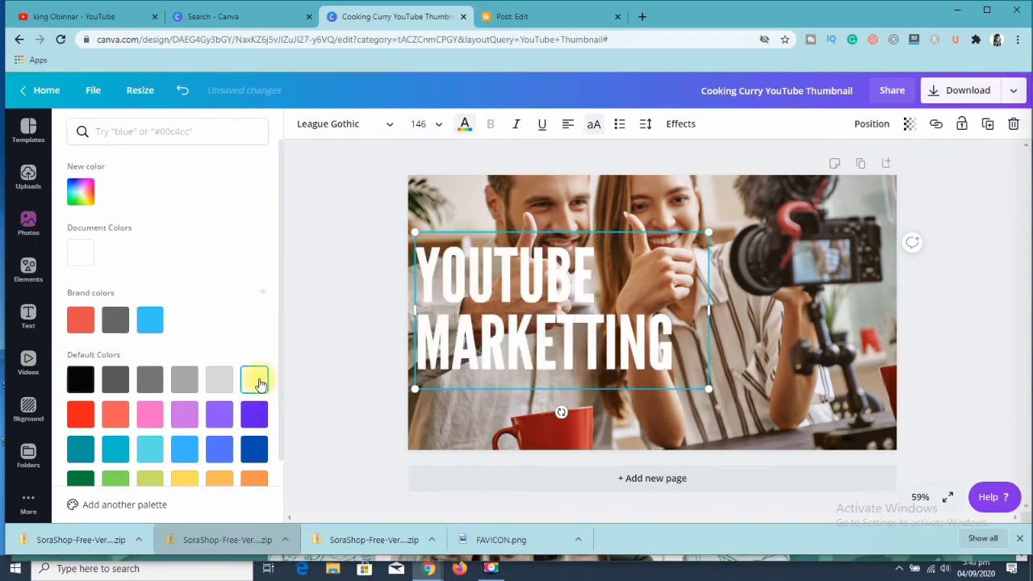
pyautogui.click(481, 193)
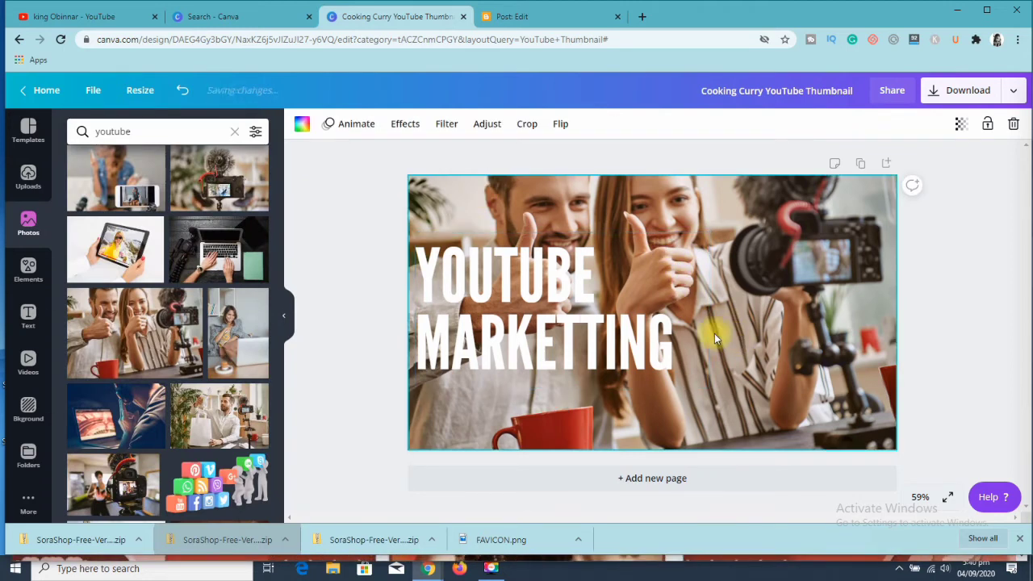
# - Add a subheading, move it to the thumbnail's lower-right corner and enlarge it to a font size of about 22.9
pyautogui.click(30, 314)
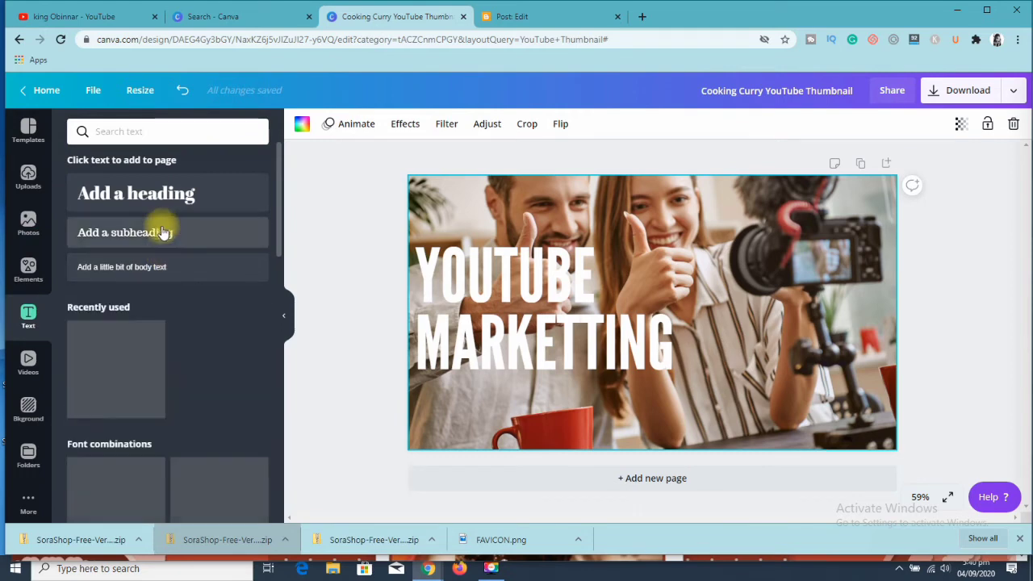
pyautogui.click(167, 239)
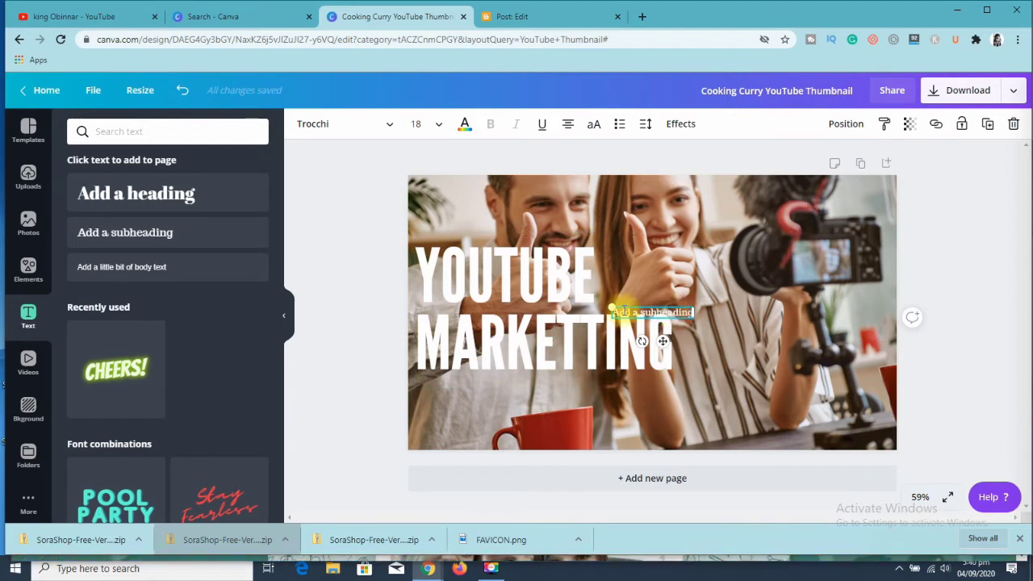
pyautogui.click(622, 306)
pyautogui.moveTo(623, 306); pyautogui.dragTo(782, 403)
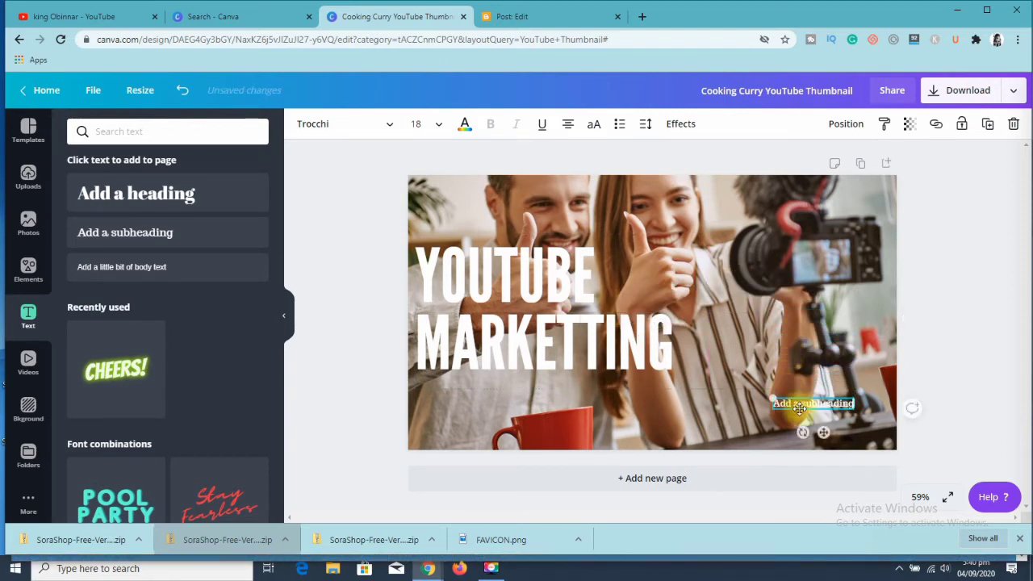
pyautogui.moveTo(857, 405); pyautogui.dragTo(873, 412)
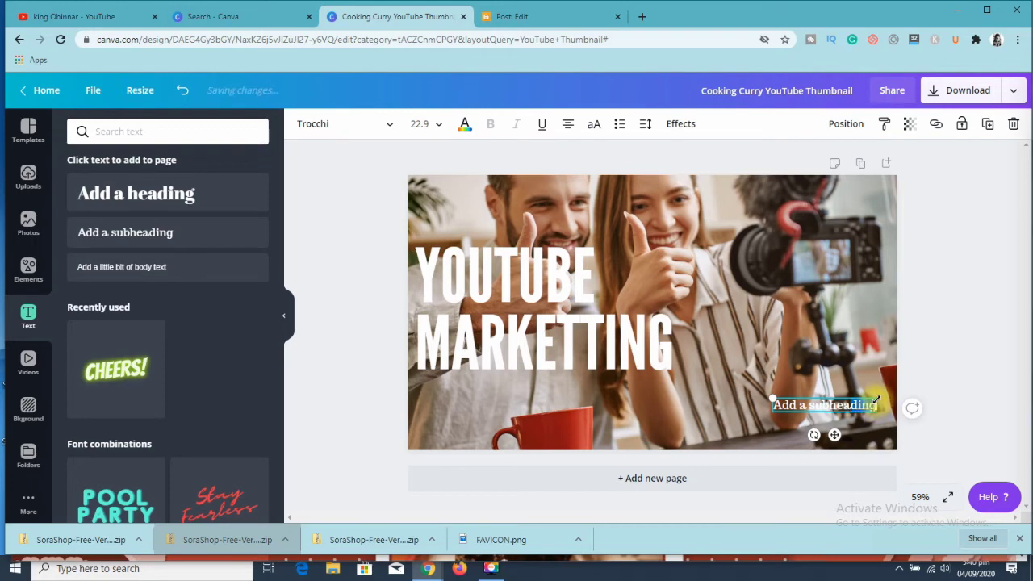
# - Replace the subheading's placeholder text with "enjoy" and set its font size to 42
pyautogui.press('BackSpace')
pyautogui.press('BackSpace')
pyautogui.press('BackSpace')
pyautogui.press('BackSpace')
pyautogui.press('BackSpace')
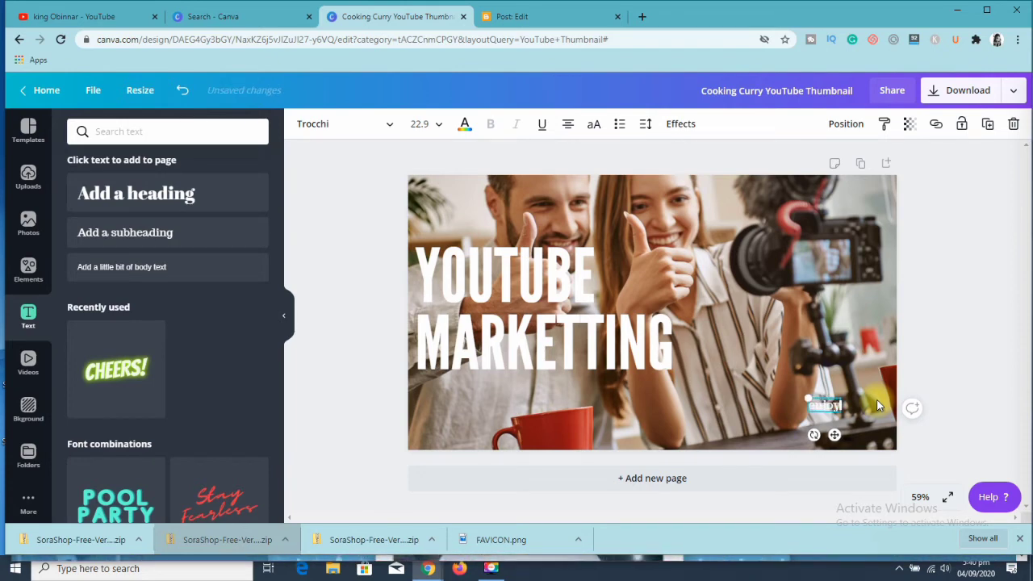
pyautogui.click(436, 126)
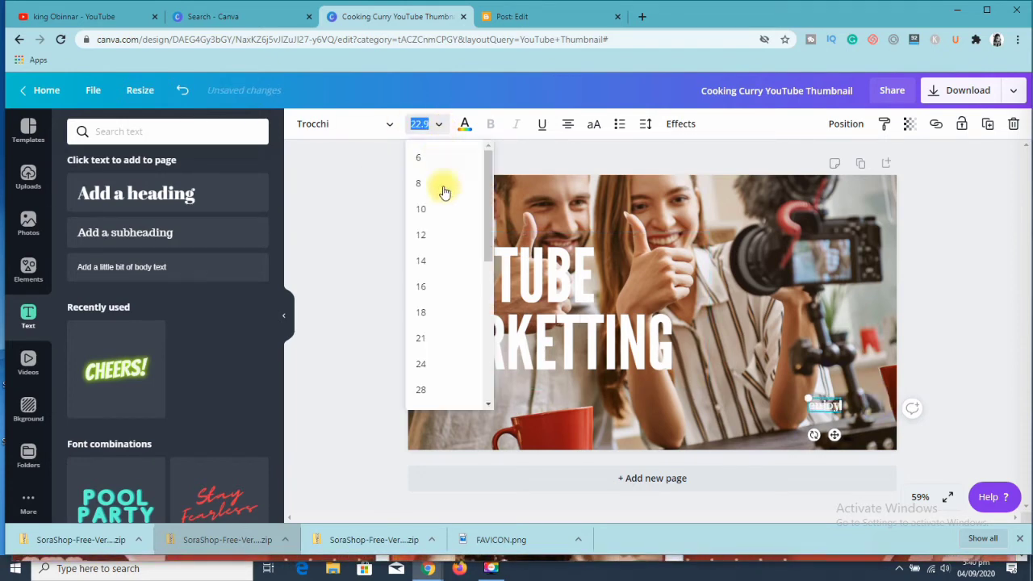
pyautogui.moveTo(488, 257); pyautogui.dragTo(473, 345)
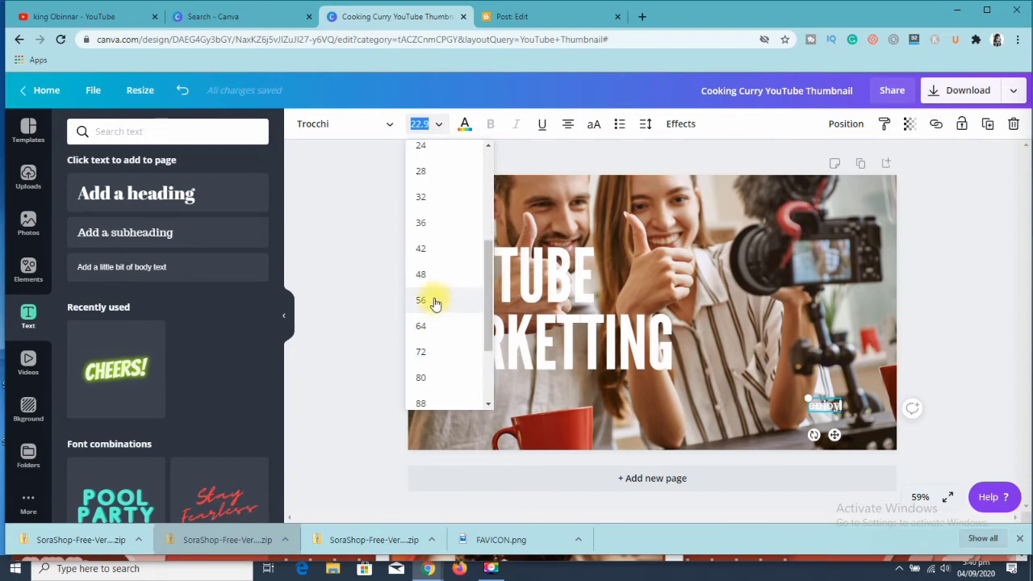
pyautogui.click(440, 249)
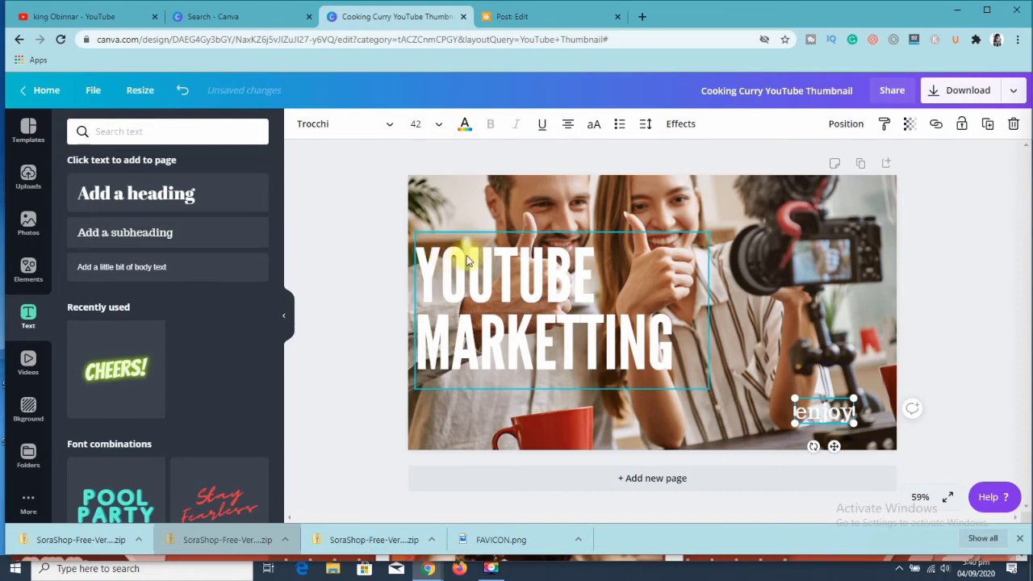
# - Colour the "enjoy" subheading with the coral red brand colour and deselect it
pyautogui.click(466, 125)
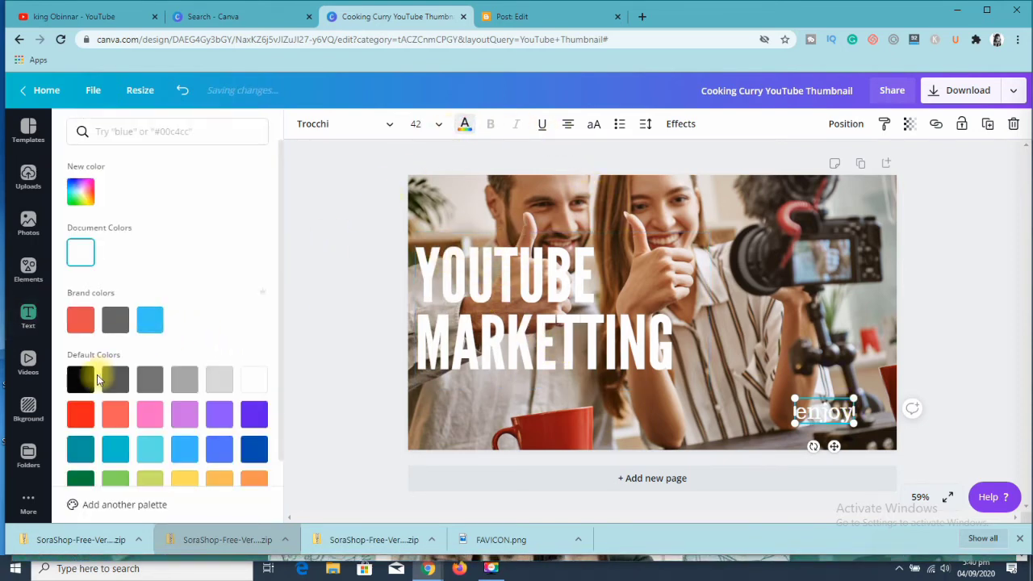
pyautogui.click(76, 448)
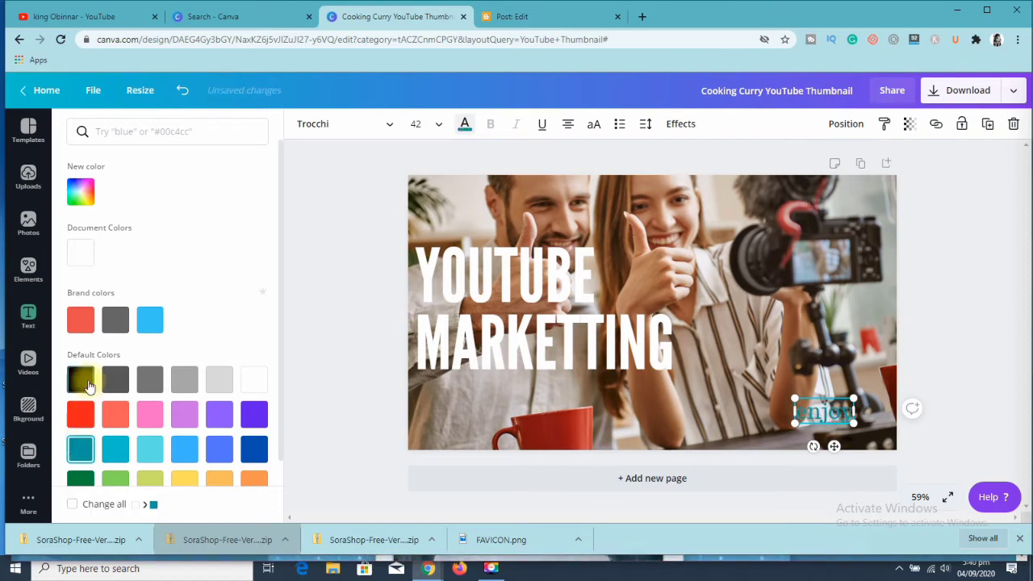
pyautogui.click(86, 321)
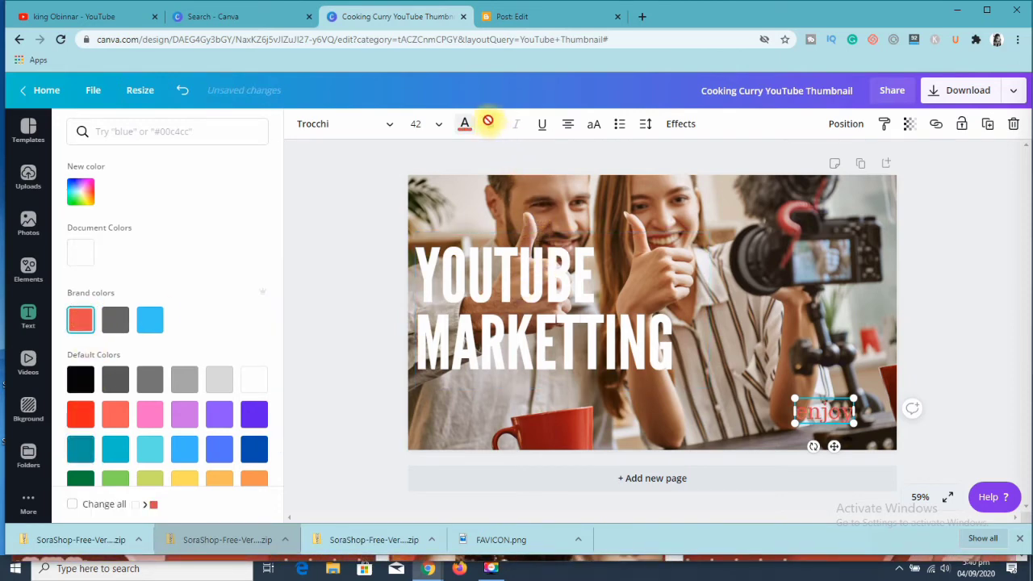
pyautogui.click(871, 354)
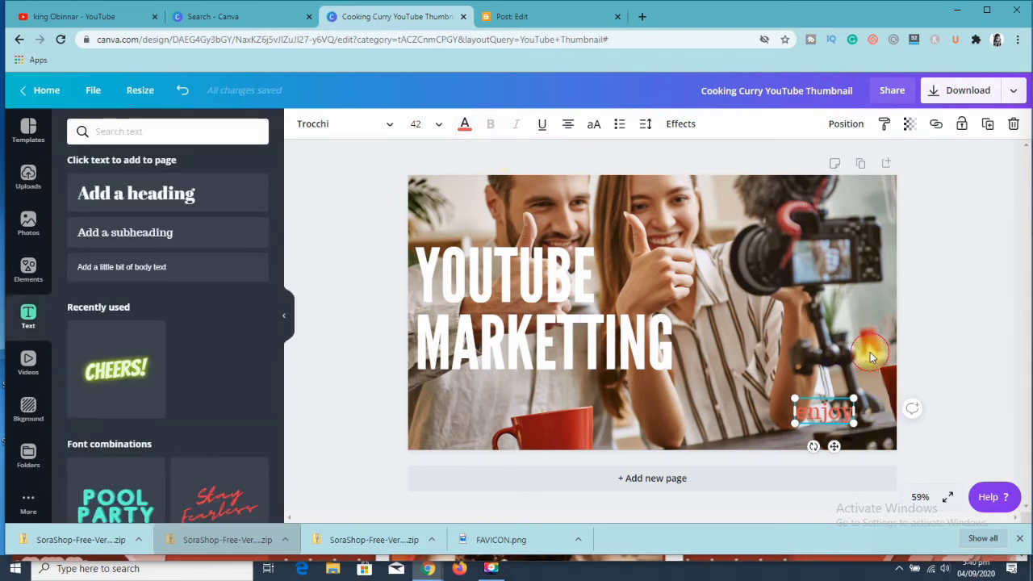
pyautogui.click(883, 373)
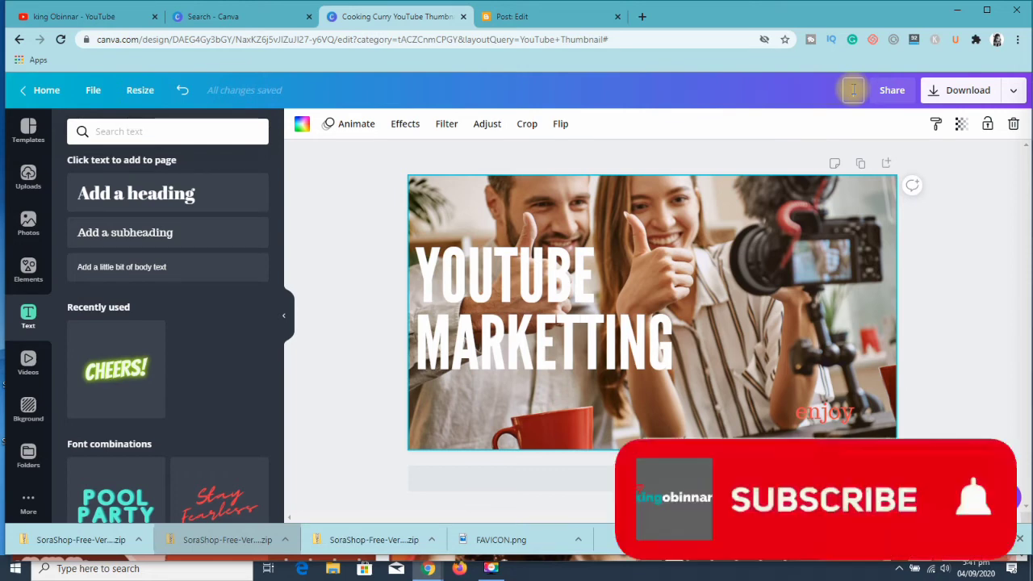
# - Rename the design as "youtube thumbnail"
pyautogui.write('tube')
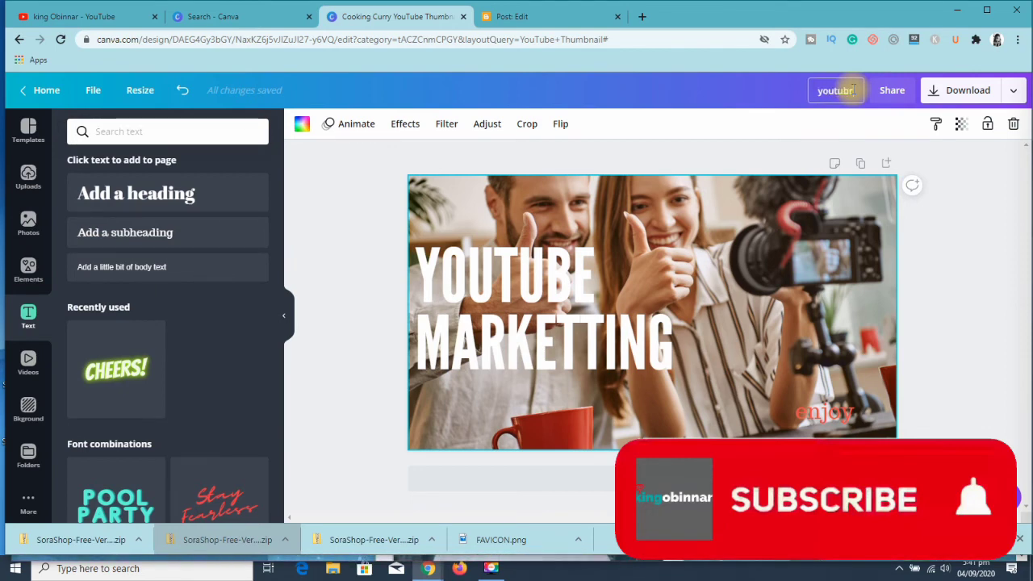
pyautogui.write('be thumbnail')
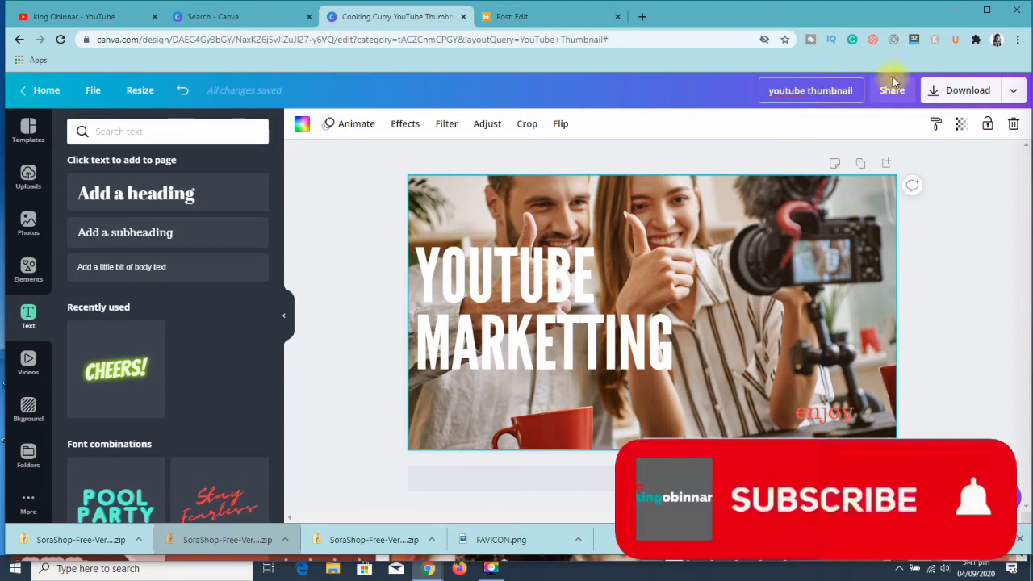
# - Download the thumbnail as a PNG at 1x size, then open the downloaded image to check it and close the viewer
pyautogui.click(979, 92)
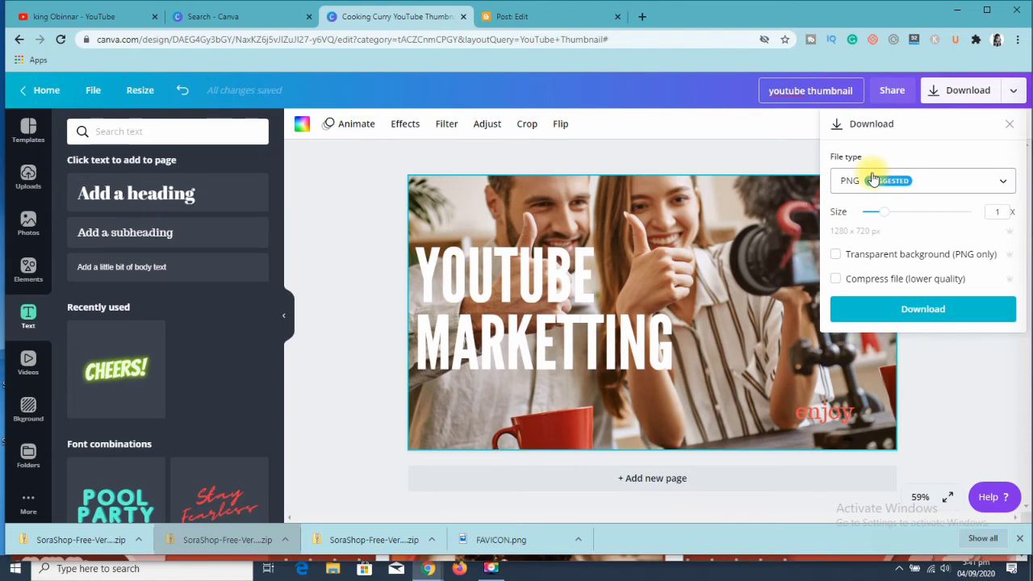
pyautogui.click(902, 314)
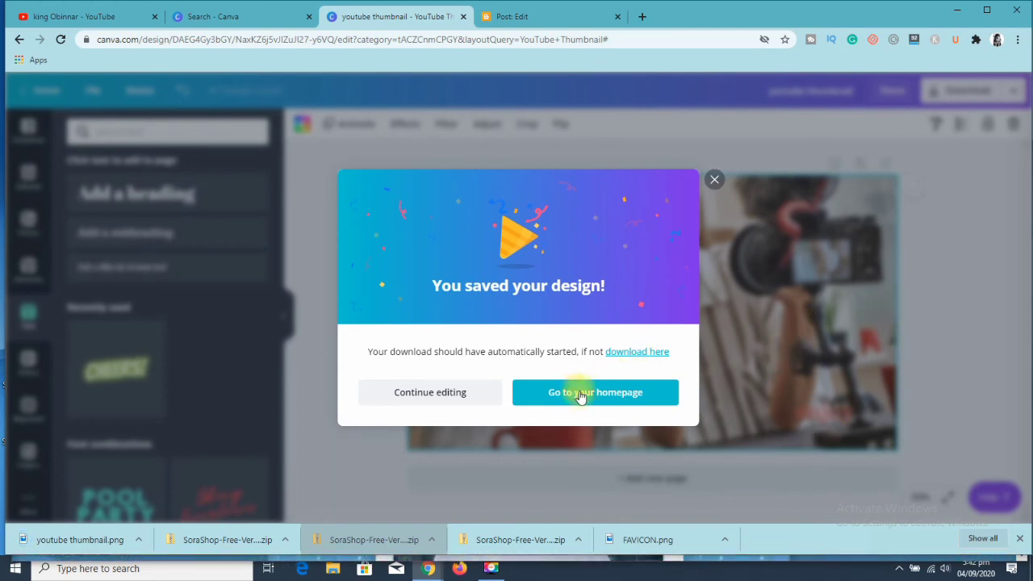
pyautogui.click(713, 181)
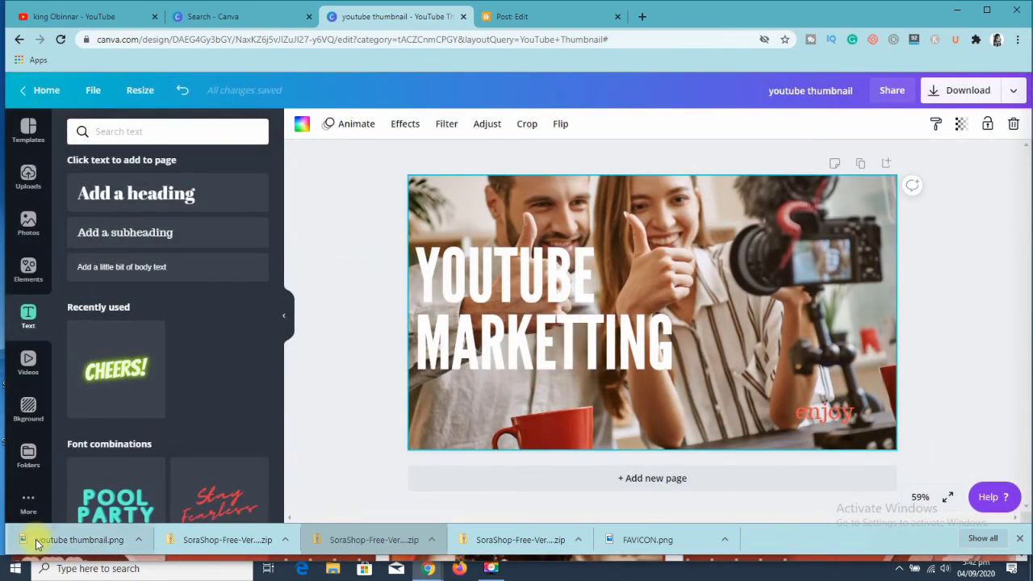
pyautogui.click(37, 544)
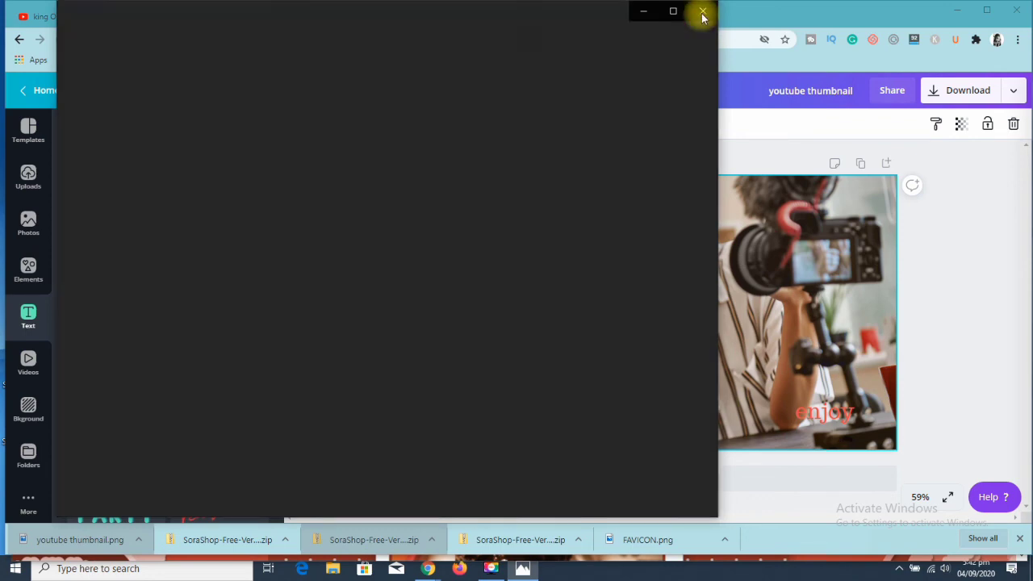
pyautogui.click(702, 15)
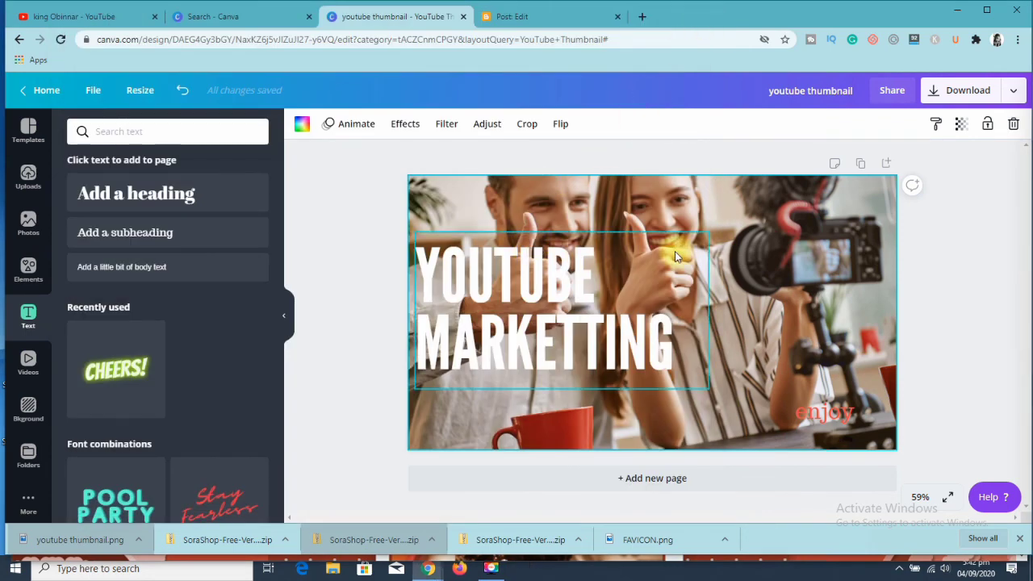